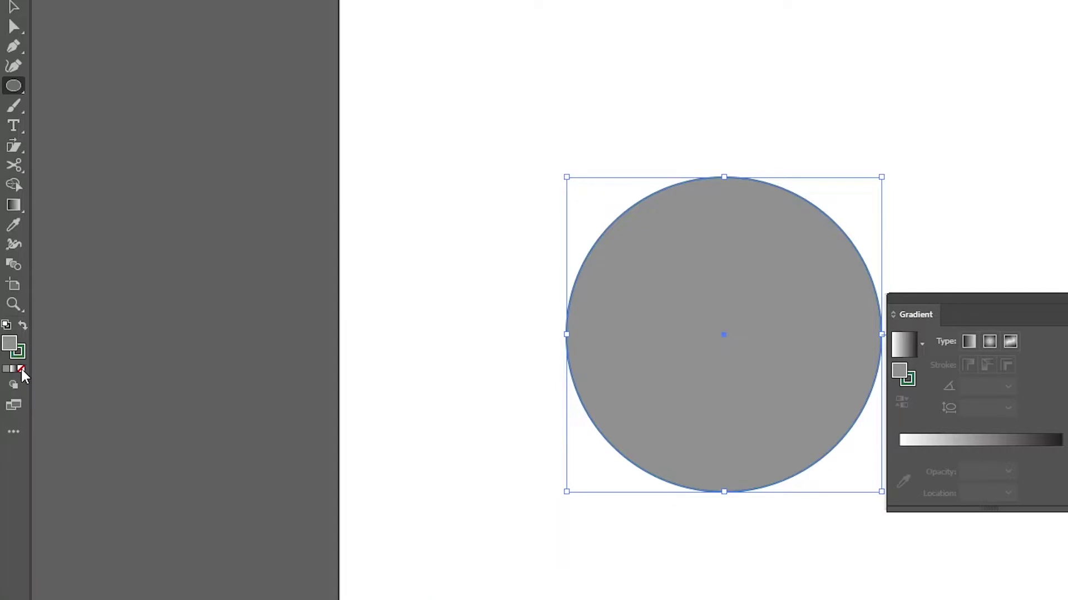
# Fill the circle with a white-to-black linear gradient and move the Color panel closer to the artwork
pyautogui.click(21, 369)
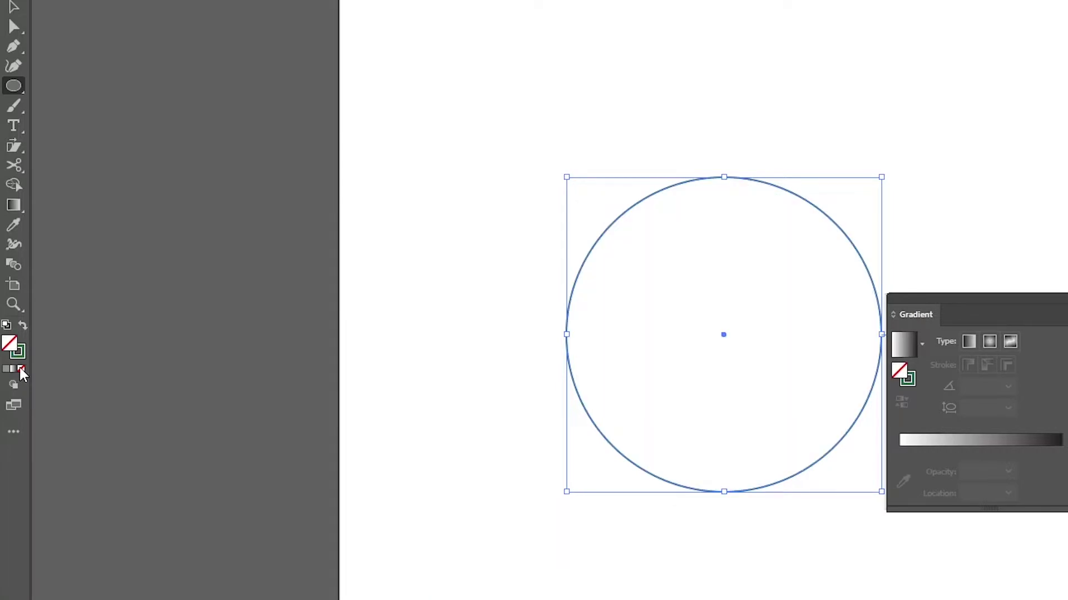
pyautogui.click(14, 369)
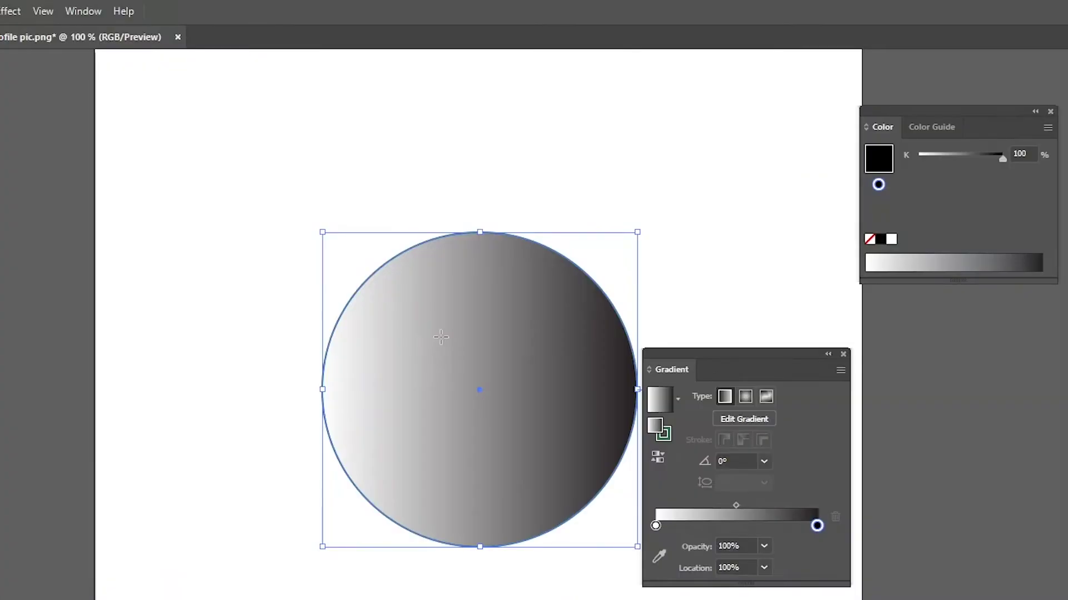
pyautogui.click(85, 11)
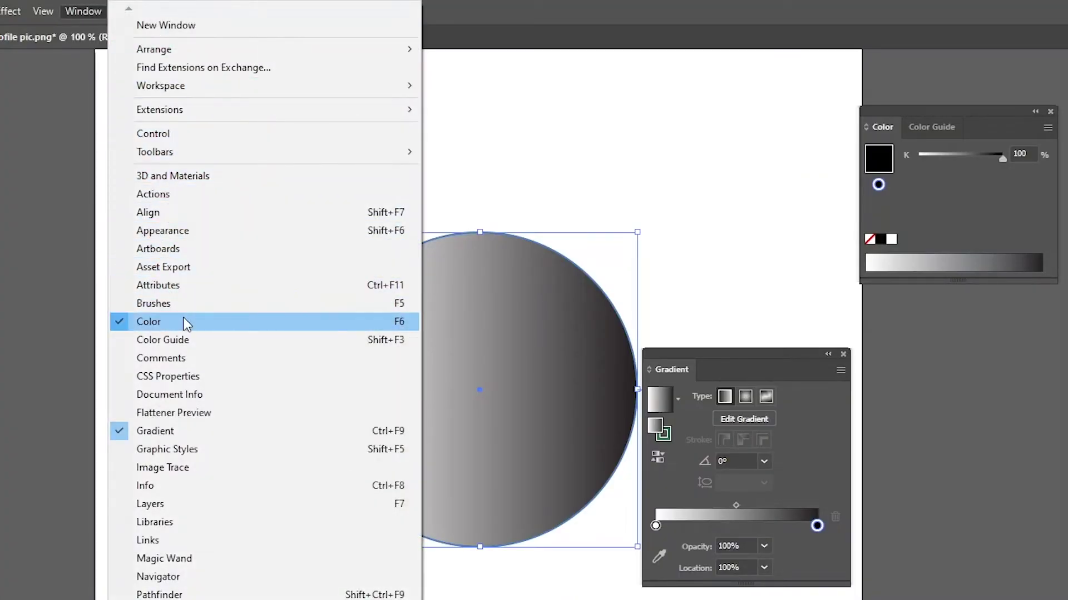
pyautogui.click(185, 427)
pyautogui.moveTo(898, 115); pyautogui.dragTo(711, 151)
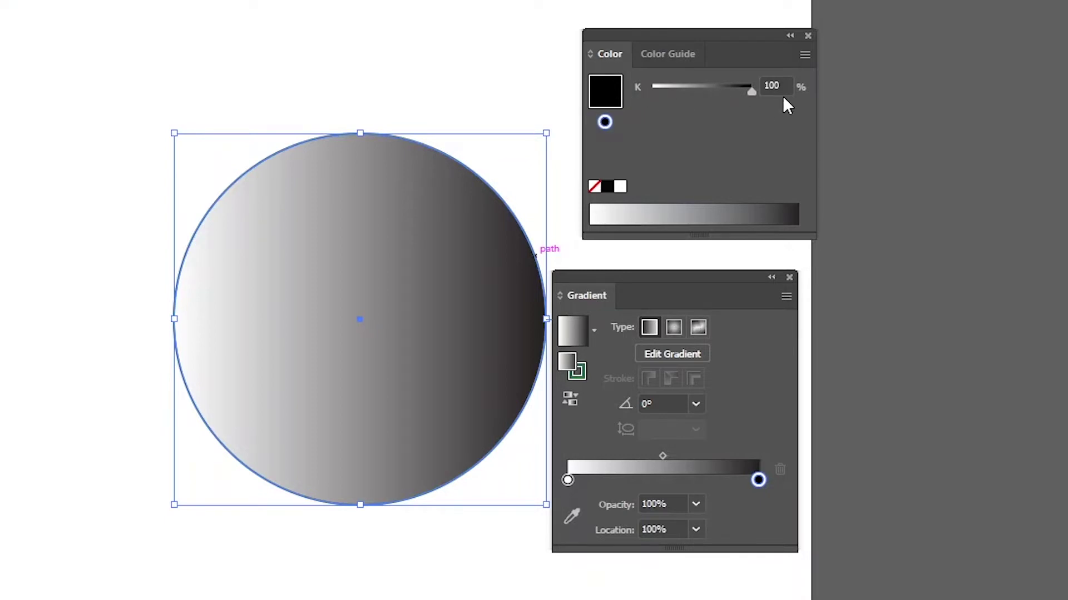
# Switch the color sliders to RGB, recolor the black gradient stop to green (008b1f), and shift the midpoint to about 39%
pyautogui.click(805, 55)
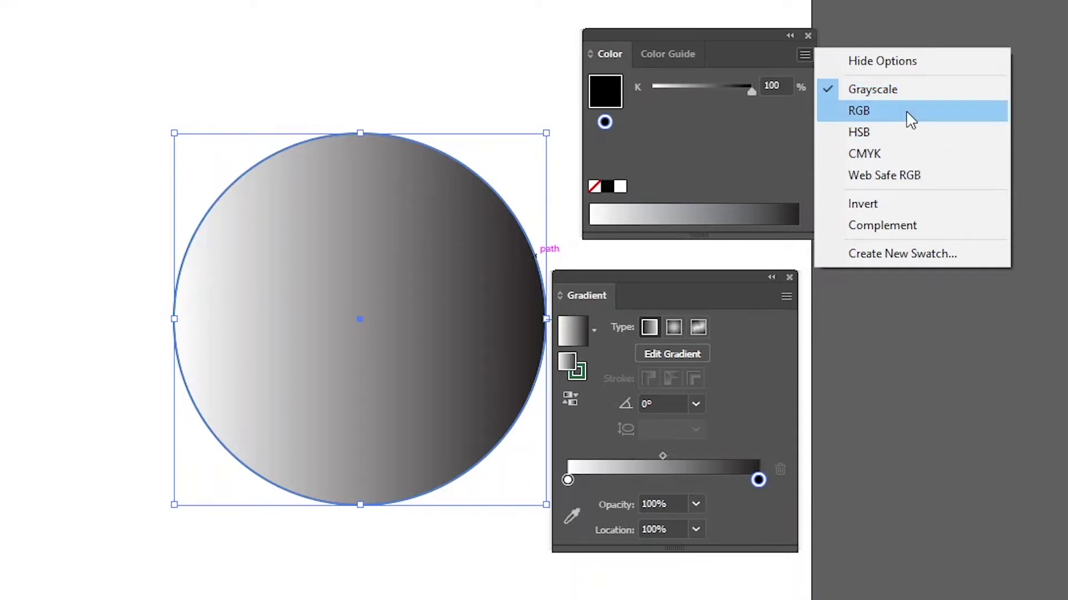
pyautogui.click(864, 111)
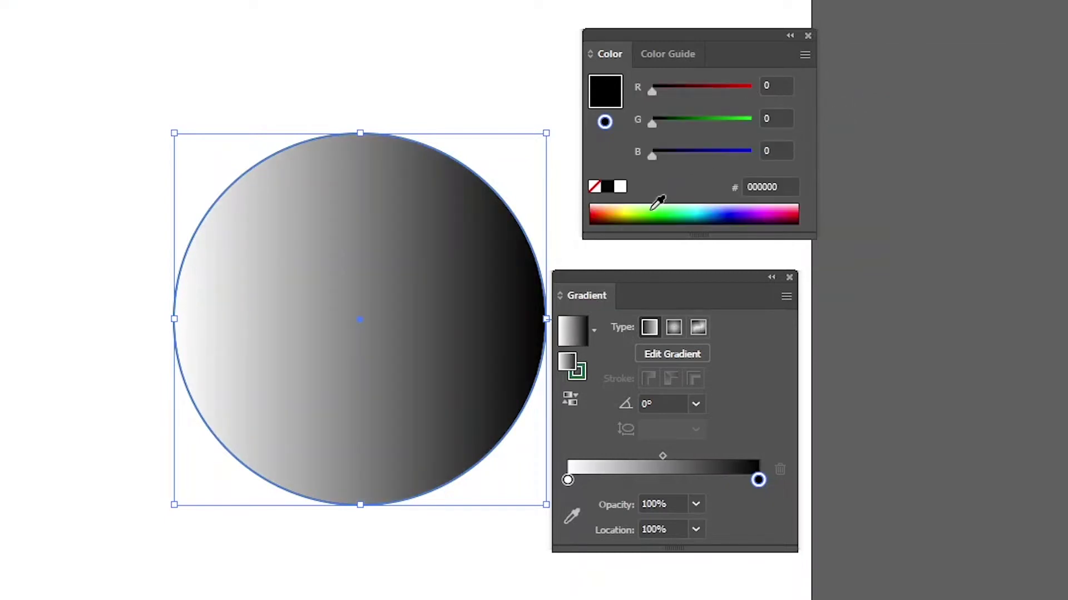
pyautogui.click(674, 210)
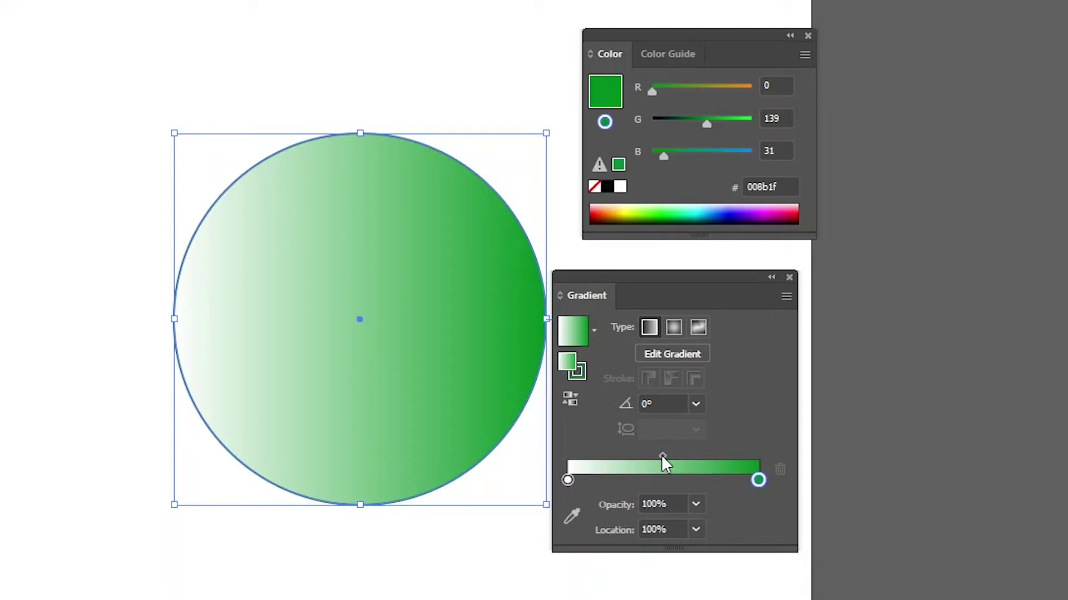
pyautogui.moveTo(662, 454); pyautogui.dragTo(637, 460)
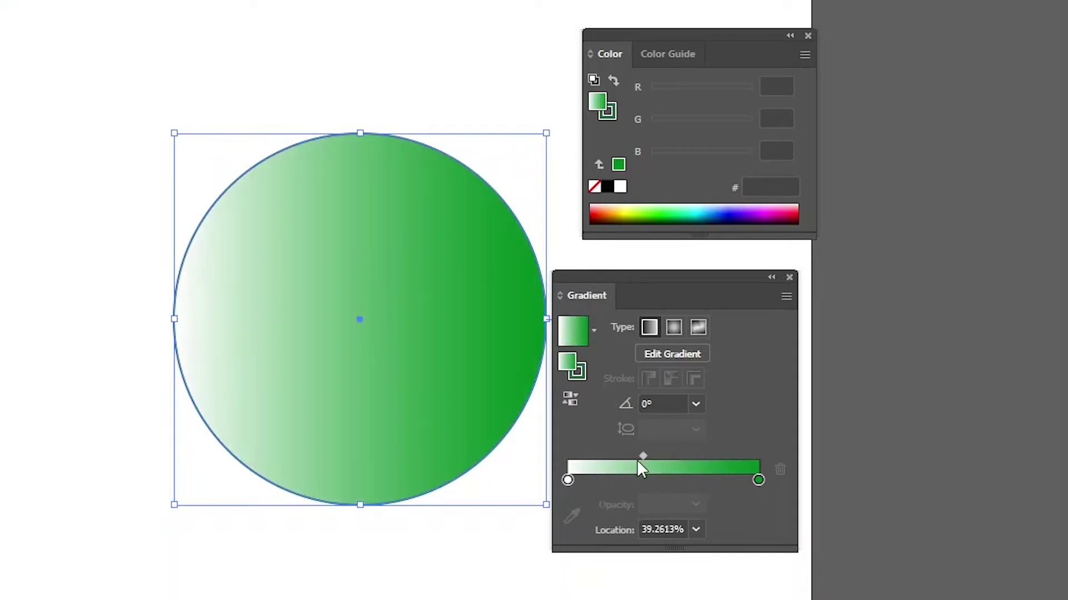
# Recolor the gradient's start stop dark red (aa2a00) and its end stop blue (0009ff), with the midpoint at about 44%
pyautogui.doubleClick(567, 481)
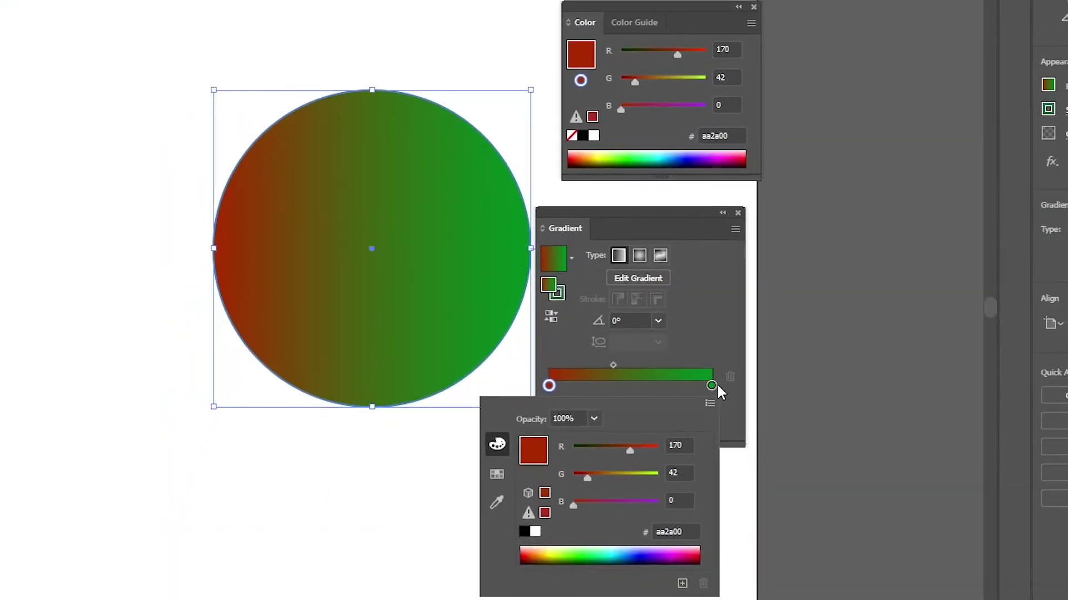
pyautogui.doubleClick(712, 384)
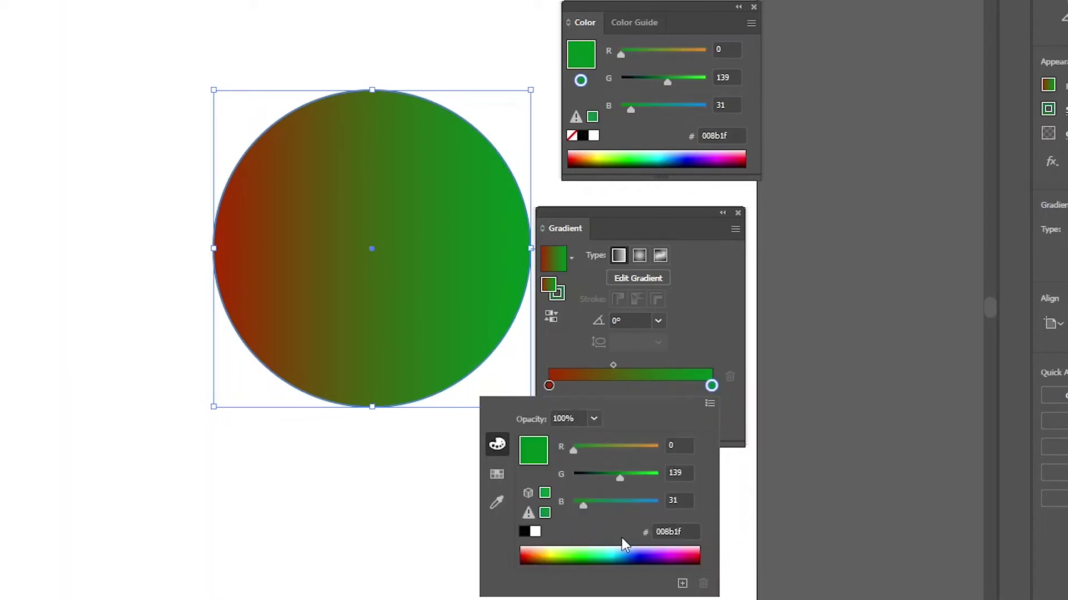
pyautogui.click(641, 551)
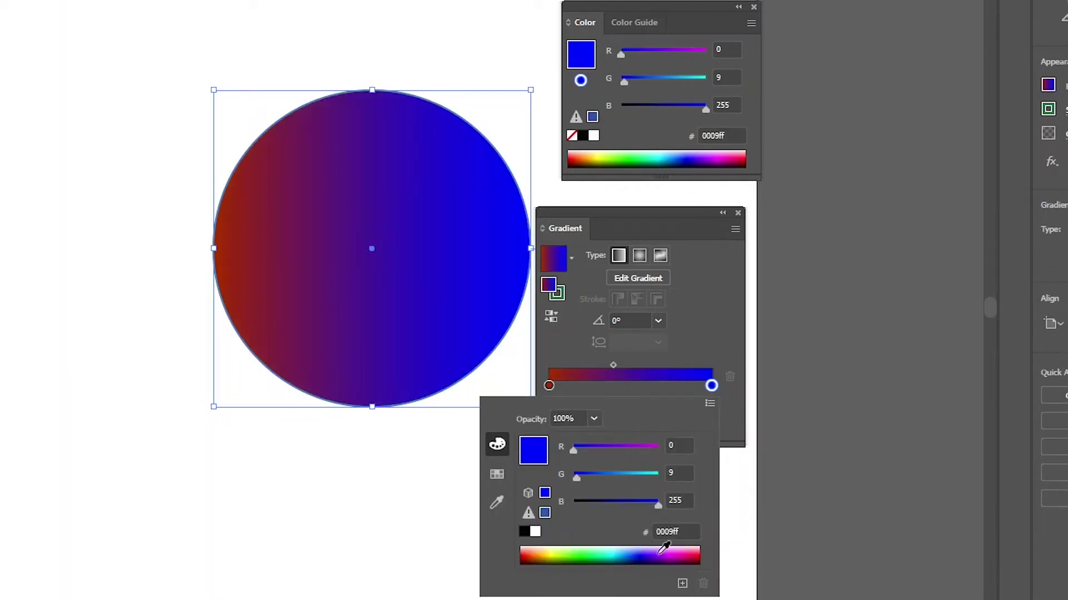
pyautogui.click(709, 348)
pyautogui.moveTo(616, 366)
pyautogui.mouseDown()
pyautogui.moveTo(669, 362)
pyautogui.moveTo(609, 362)
pyautogui.moveTo(626, 362)
pyautogui.mouseUp()
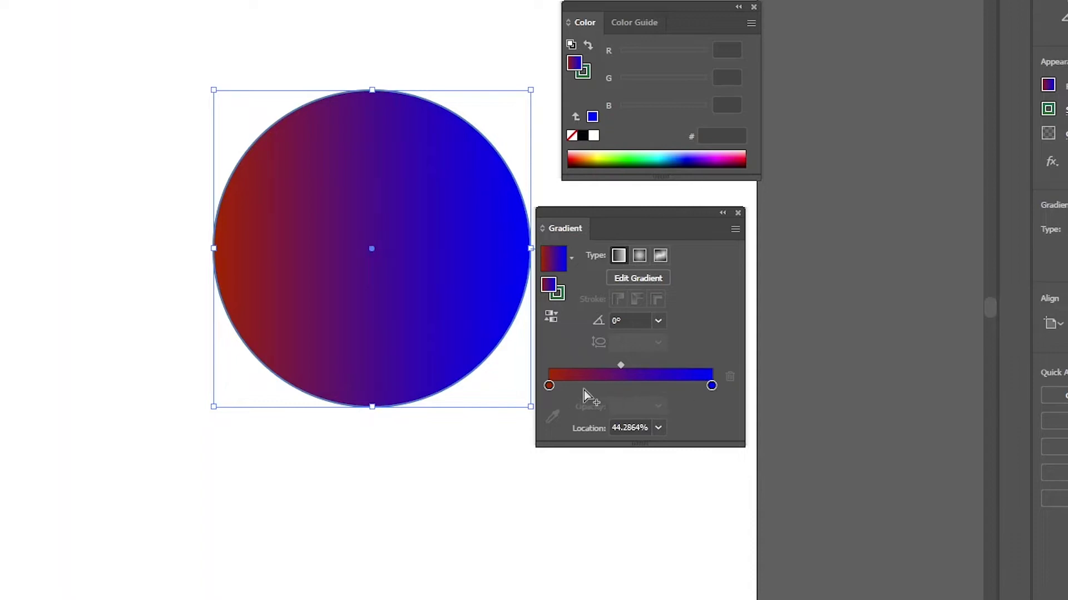
# Add two gradient stops, a yellow one (eeff3f) at about 33% and a teal one (008e94) at about 66%
pyautogui.click(657, 388)
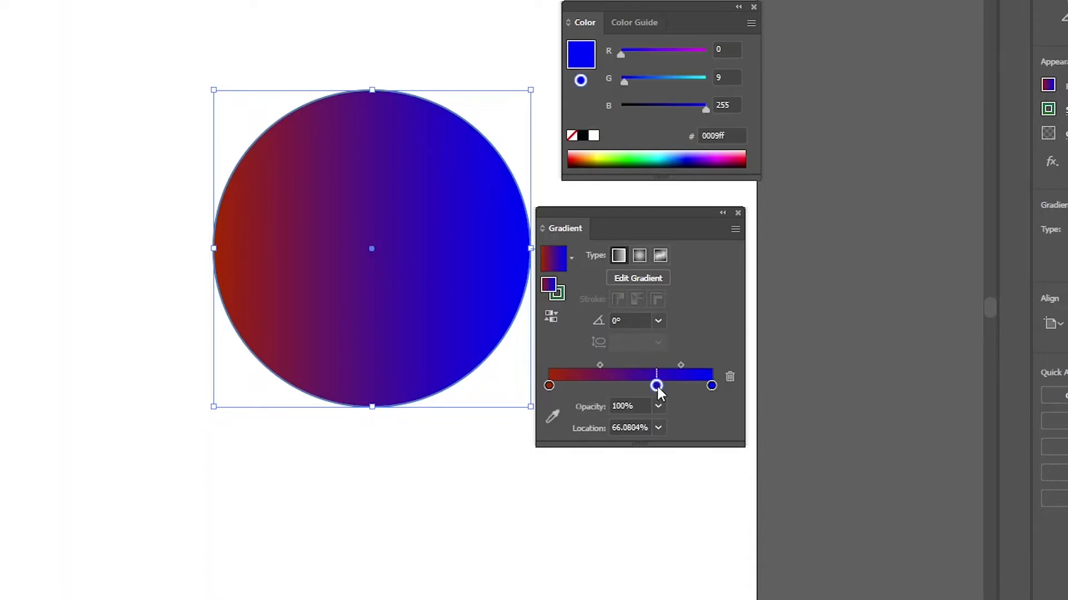
pyautogui.click(603, 388)
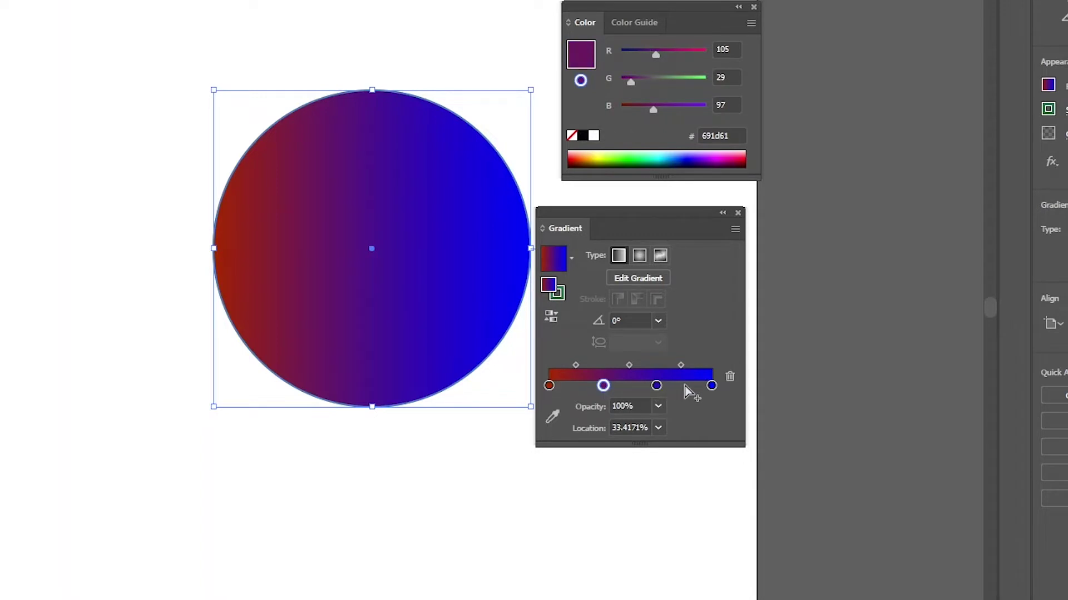
pyautogui.doubleClick(603, 386)
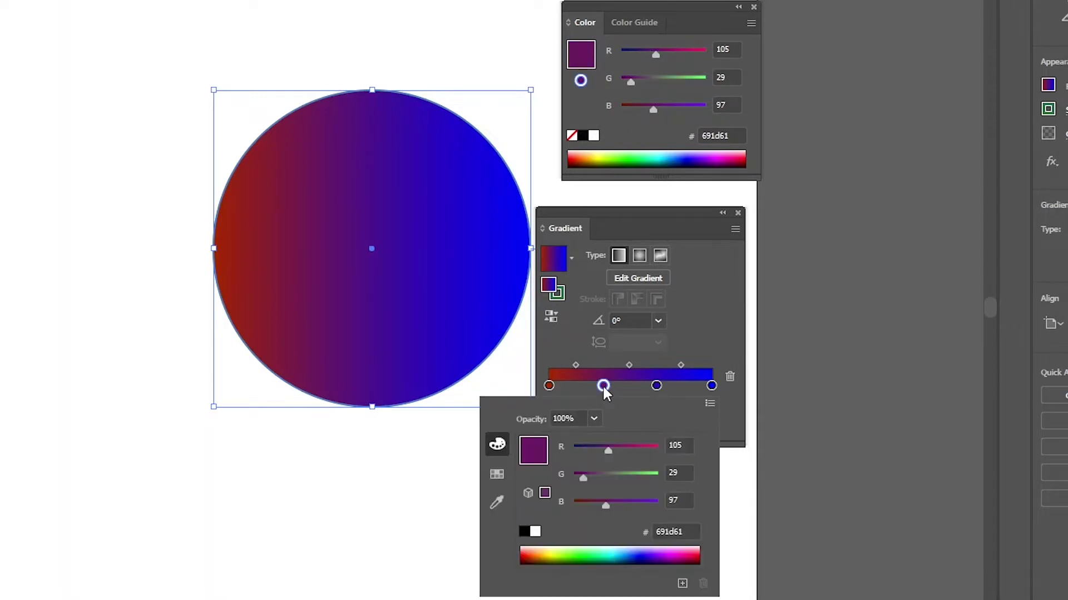
pyautogui.click(555, 549)
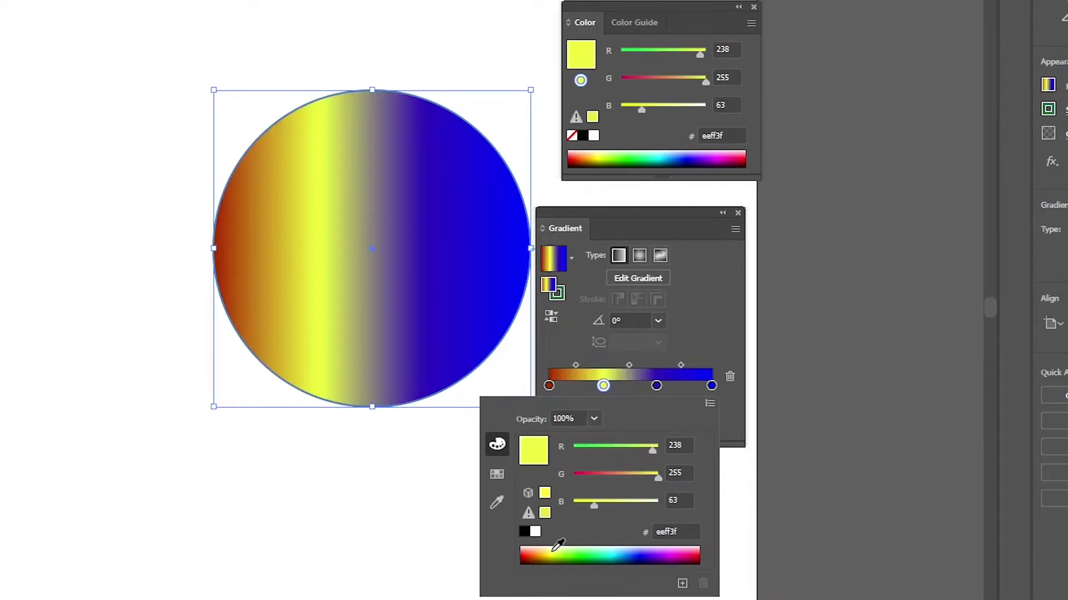
pyautogui.doubleClick(657, 386)
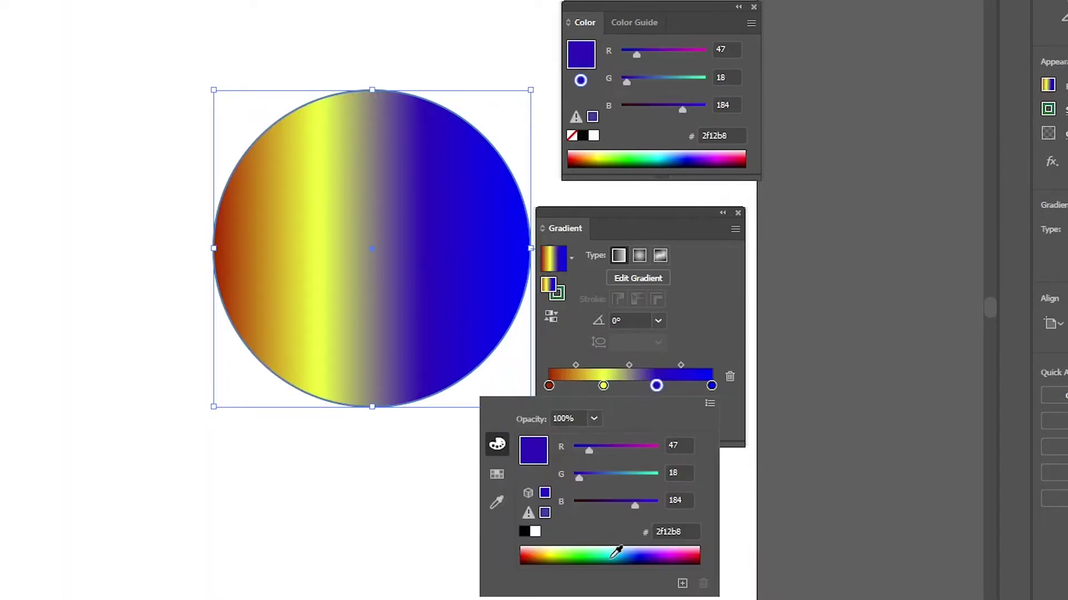
pyautogui.click(613, 549)
pyautogui.click(656, 343)
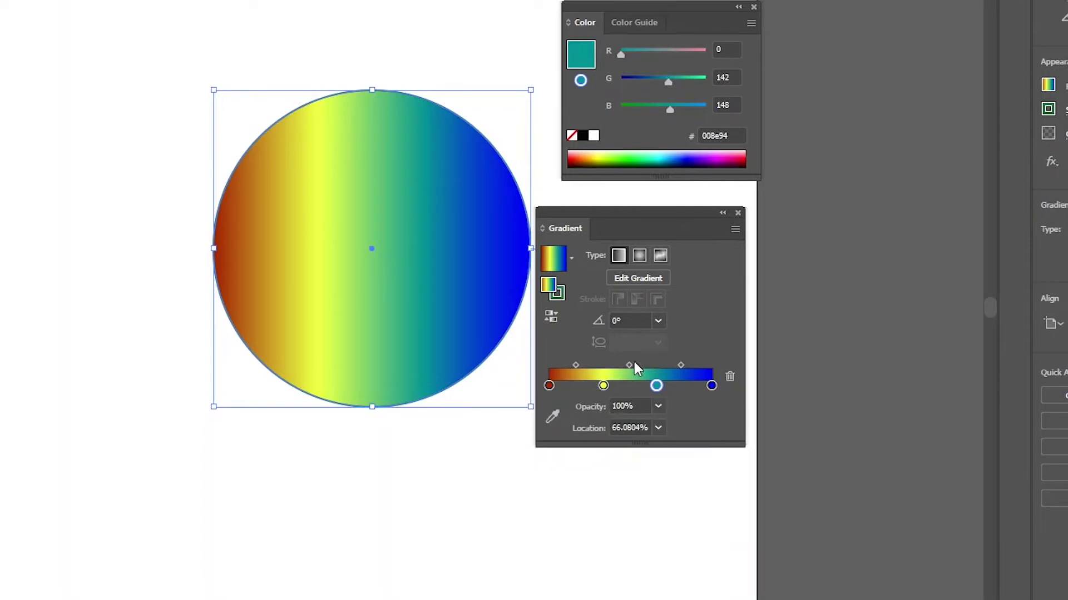
# Set the red-yellow midpoint to 13% and the teal-blue midpoint to 87%, and move the teal stop to about 78%
pyautogui.moveTo(656, 386); pyautogui.dragTo(543, 364)
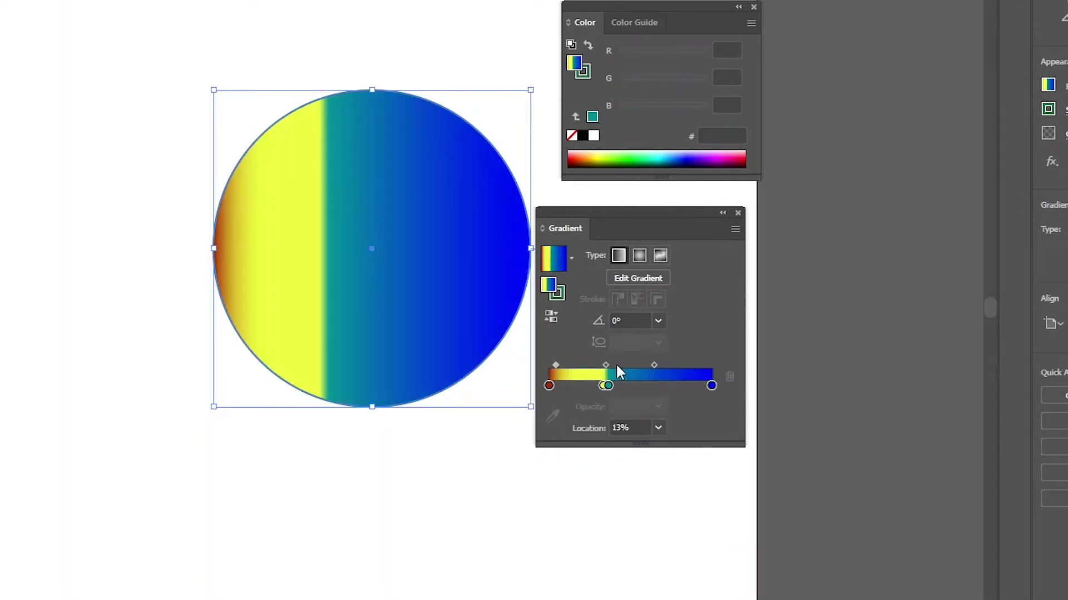
pyautogui.click(654, 365)
pyautogui.moveTo(653, 365); pyautogui.dragTo(699, 365)
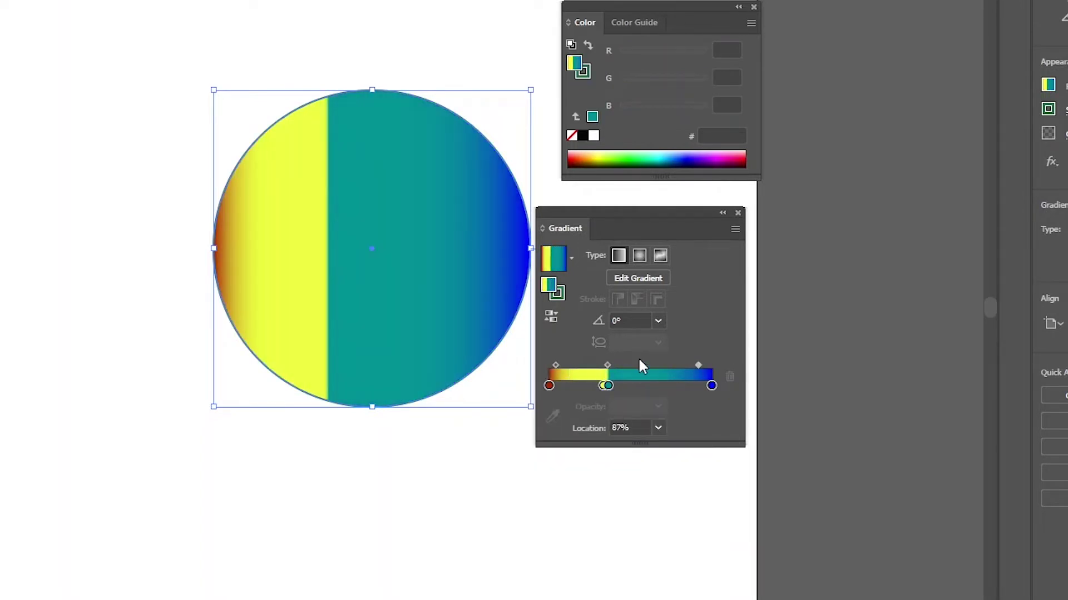
pyautogui.click(607, 365)
pyautogui.moveTo(609, 385); pyautogui.dragTo(676, 386)
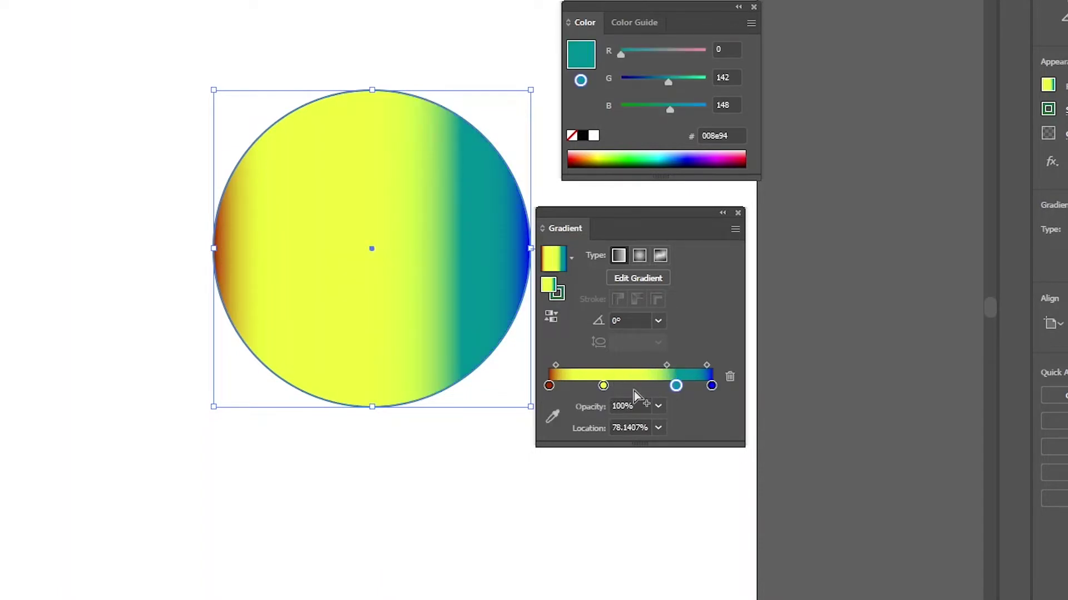
# Remove the teal and yellow stops from the gradient so only dark red and blue remain
pyautogui.click(676, 386)
pyautogui.moveTo(676, 385); pyautogui.dragTo(669, 426)
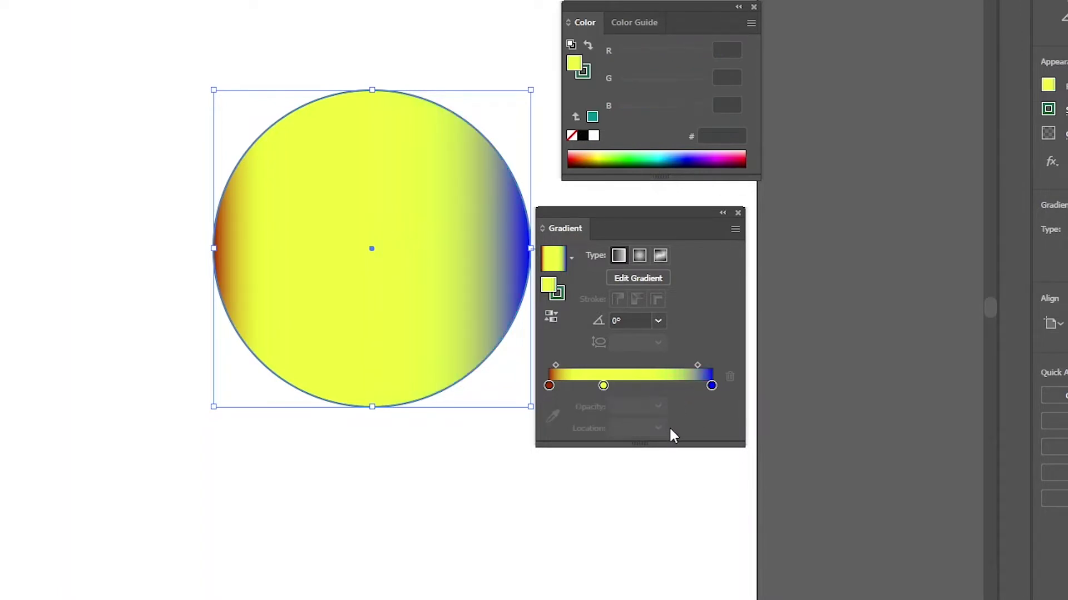
pyautogui.click(604, 385)
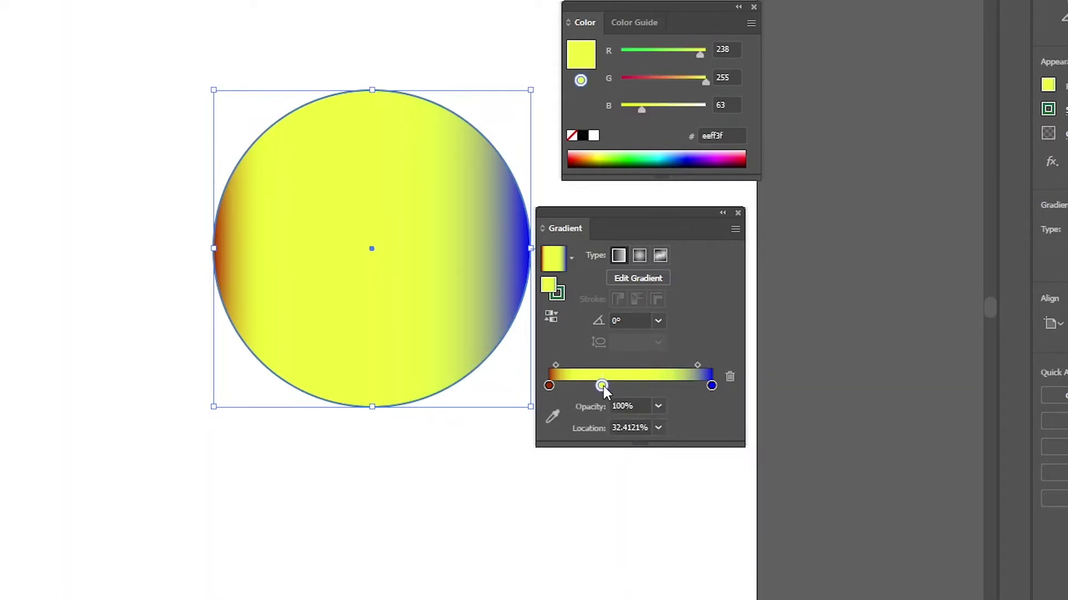
pyautogui.moveTo(602, 385); pyautogui.dragTo(596, 445)
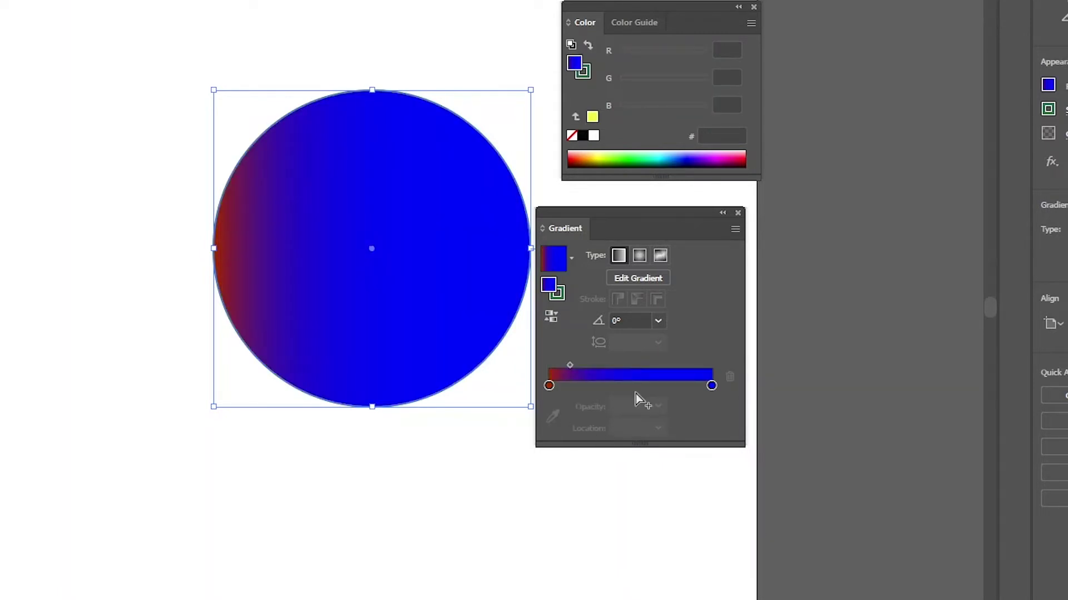
# Set the gradient's angle to 80°
pyautogui.click(624, 321)
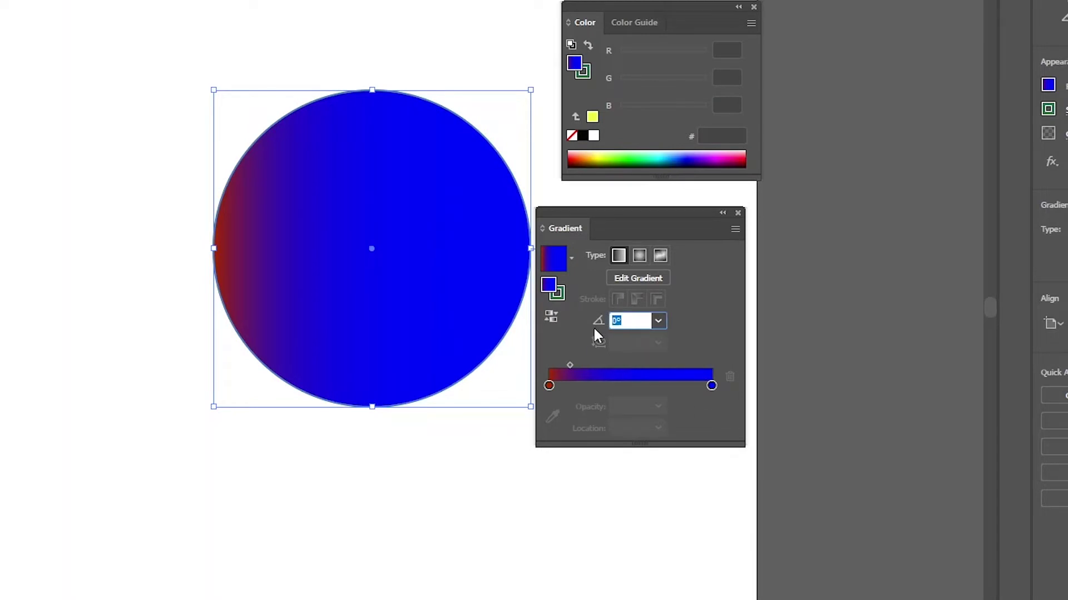
pyautogui.write('80')
pyautogui.press('Return')
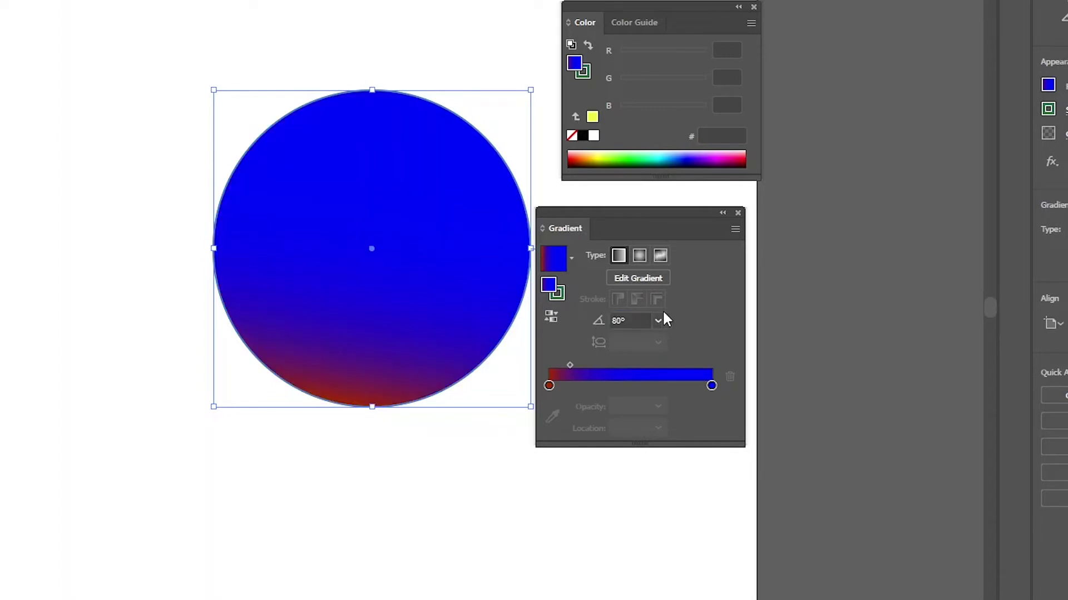
# Set the gradient's angle to 130°
pyautogui.click(631, 321)
pyautogui.write('13')
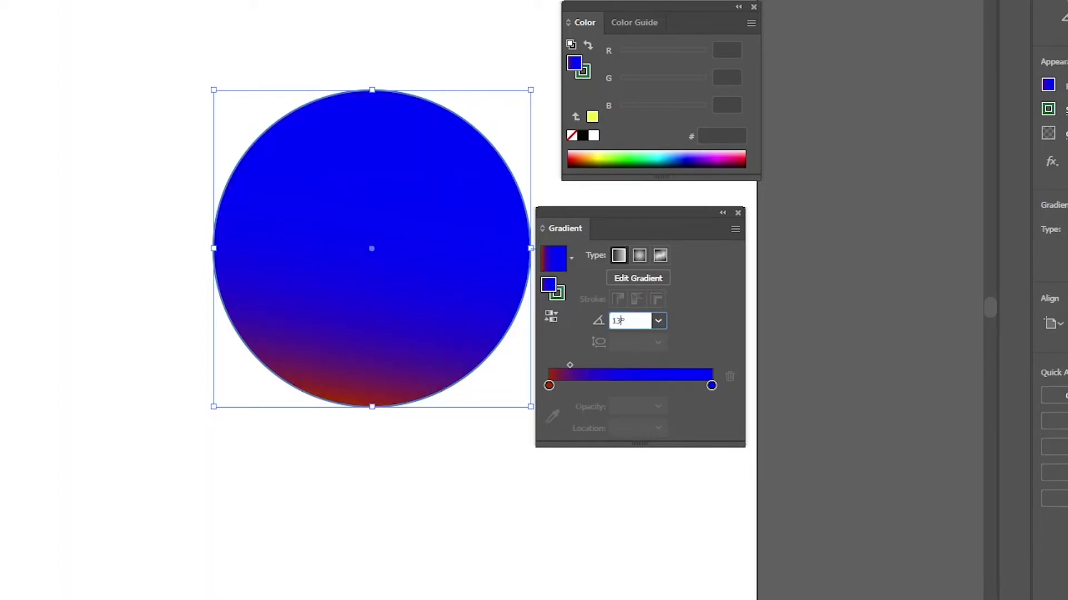
pyautogui.write('0')
pyautogui.press('Return')
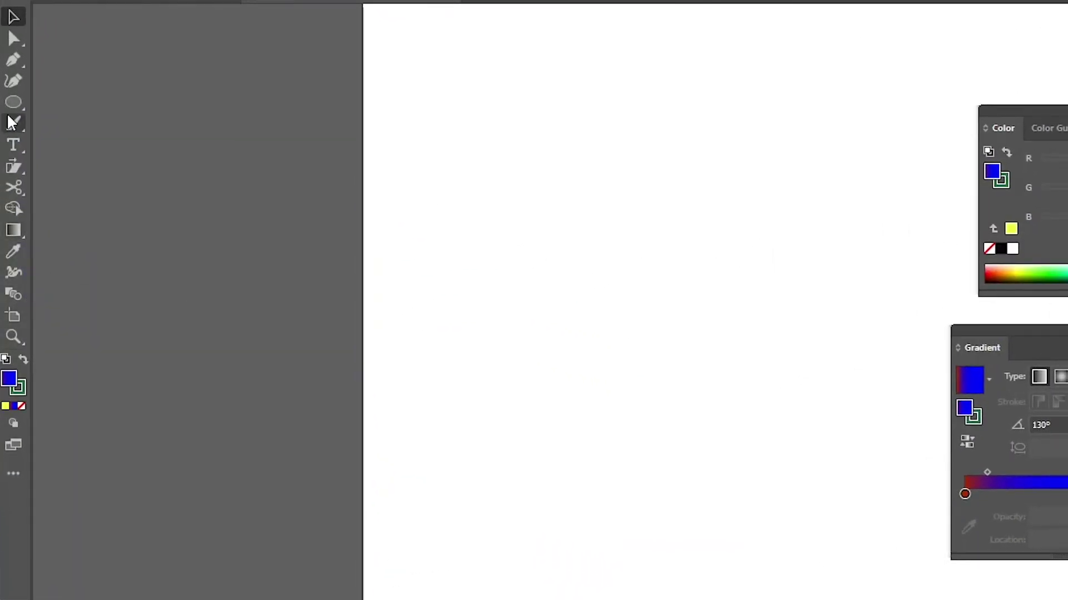
# Draw a large five-pointed star with the red-to-blue gradient fill on the artboard
pyautogui.moveTo(13, 102); pyautogui.dragTo(88, 167)
pyautogui.moveTo(603, 333); pyautogui.dragTo(723, 484)
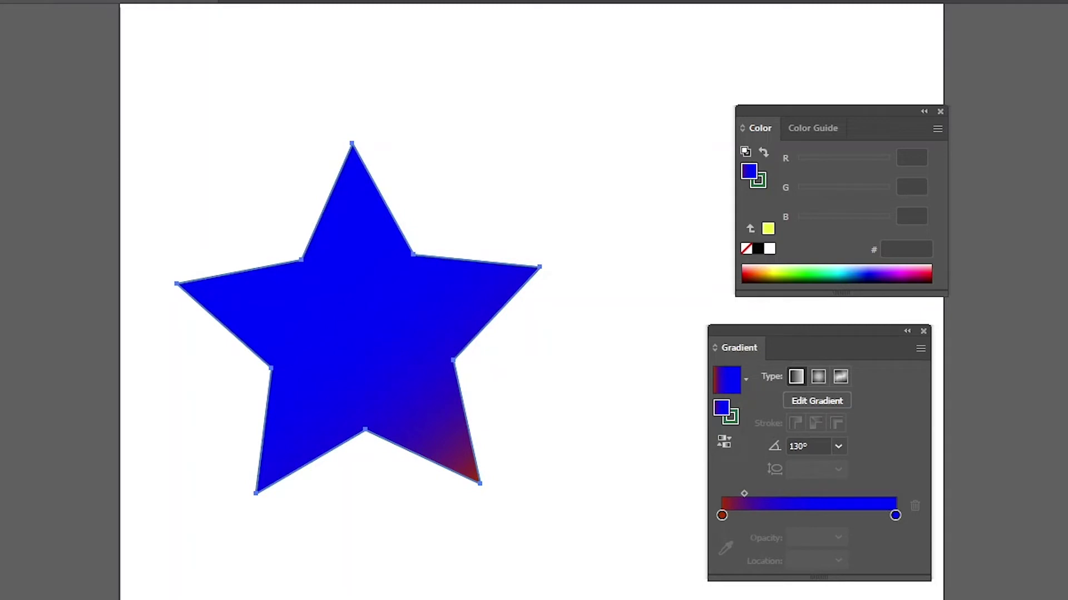
pyautogui.press('v')
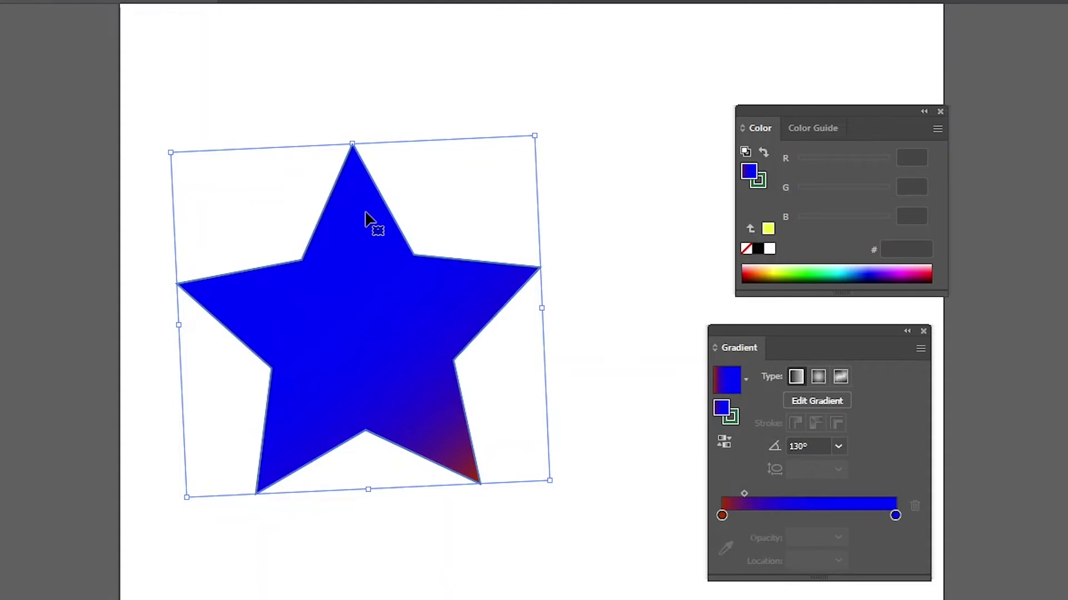
# Draw a gradient-filled circle overlapping the star, and move the two shapes apart with the star below the circle
pyautogui.press('a')
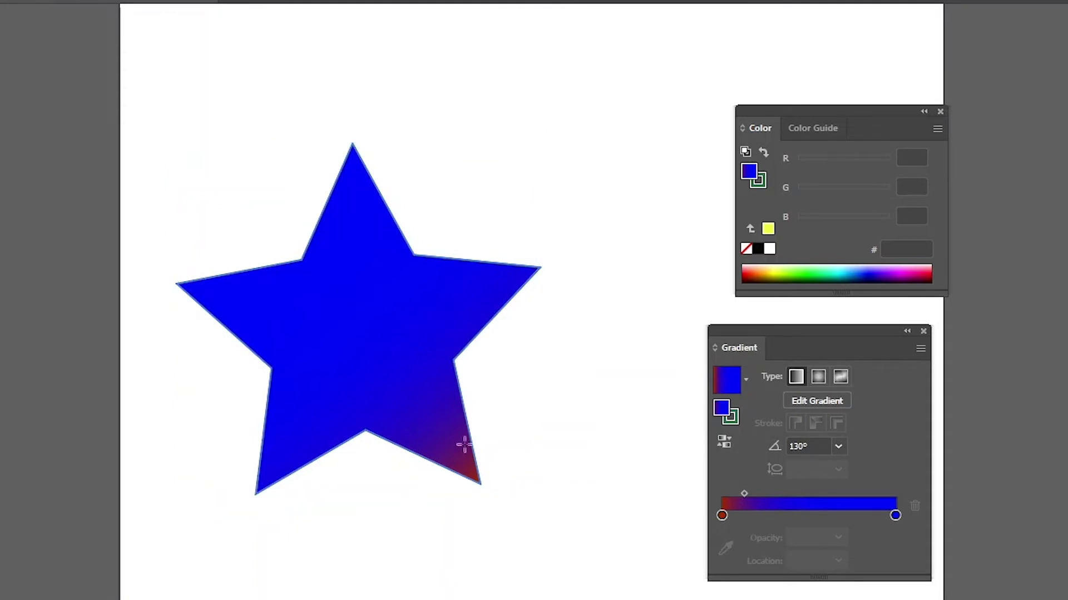
pyautogui.moveTo(436, 139); pyautogui.dragTo(600, 433)
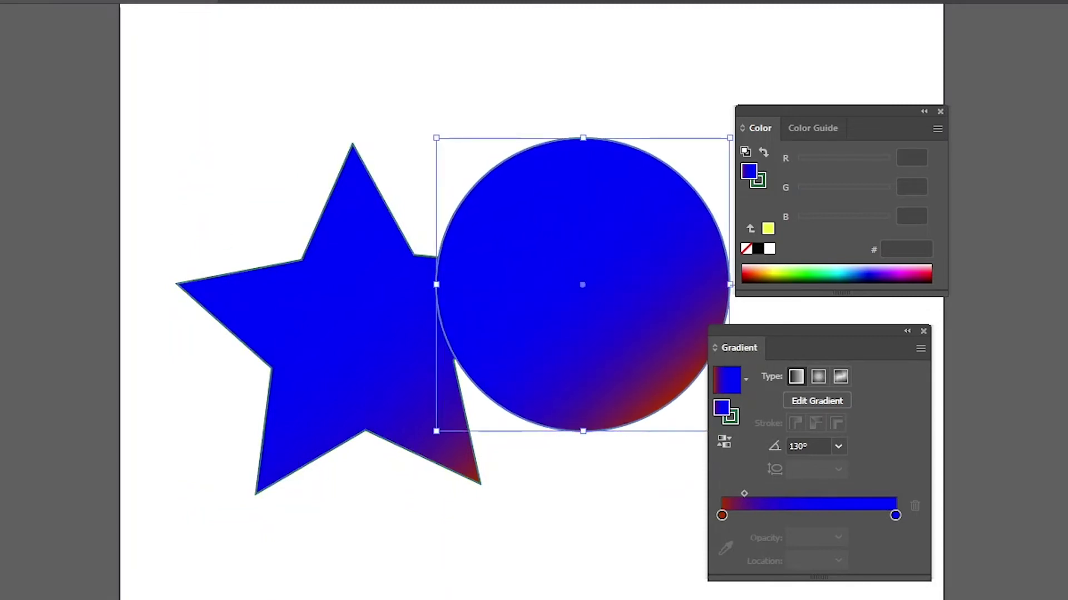
pyautogui.moveTo(282, 288); pyautogui.dragTo(224, 570)
pyautogui.moveTo(487, 329); pyautogui.dragTo(361, 339)
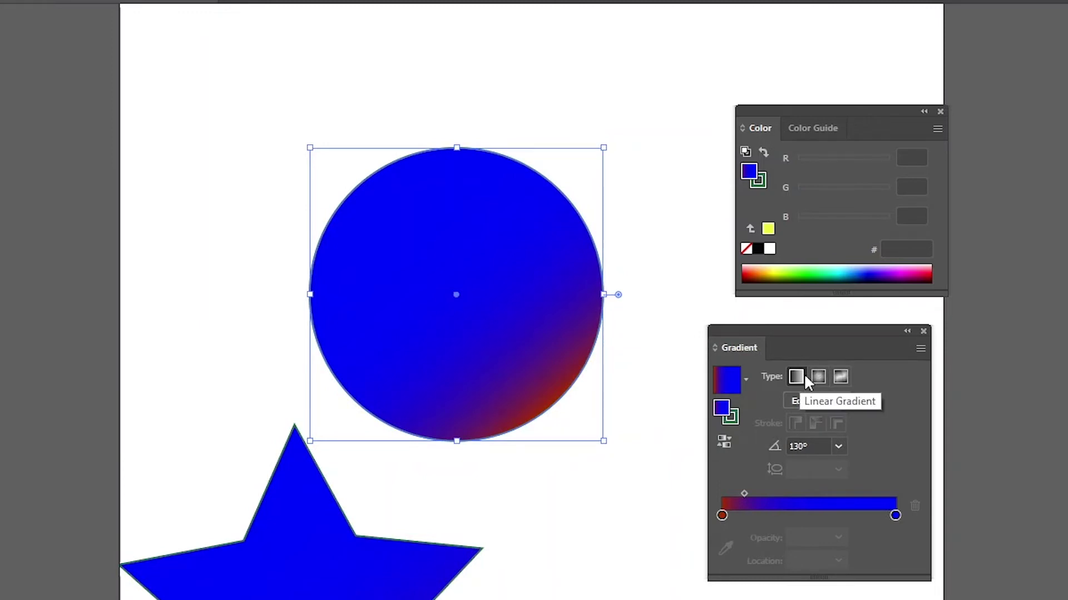
# Make the circle's gradient radial, with its midpoint shifted toward blue and its blue stop moved inward
pyautogui.click(819, 377)
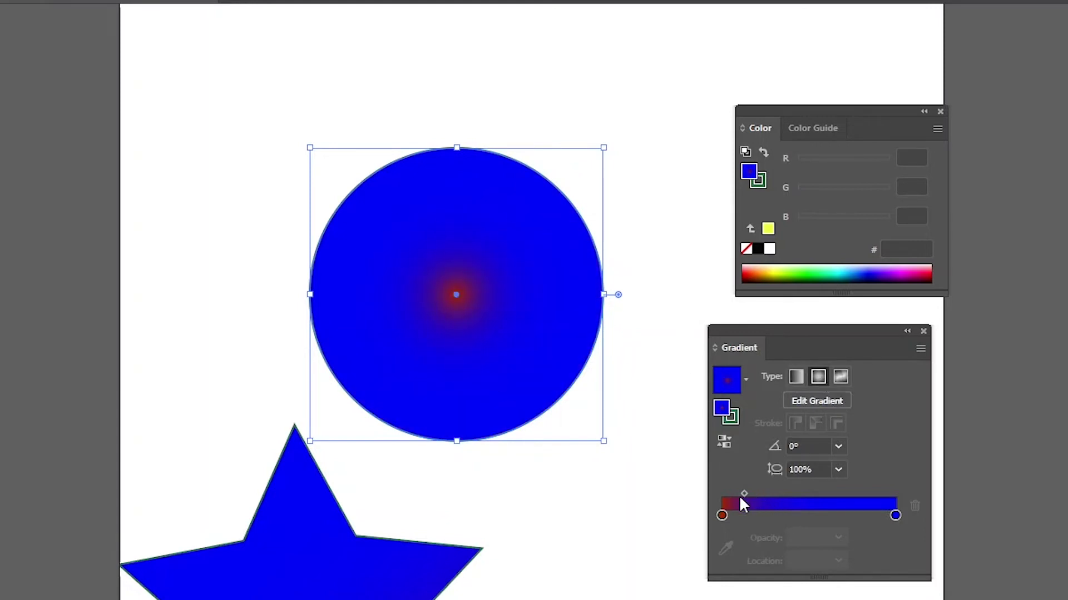
pyautogui.moveTo(744, 493); pyautogui.dragTo(815, 497)
pyautogui.moveTo(895, 516); pyautogui.dragTo(869, 516)
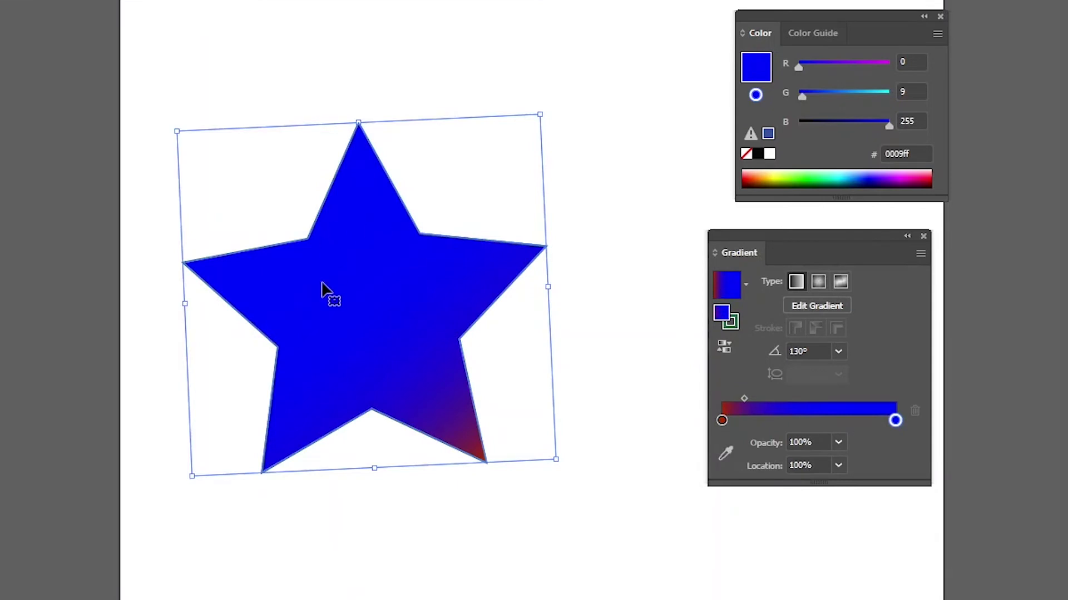
# Shift the star slightly sideways, give it a freeform gradient in Points mode, and move three of its colour points toward the star's centre
pyautogui.moveTo(399, 329); pyautogui.dragTo(420, 331)
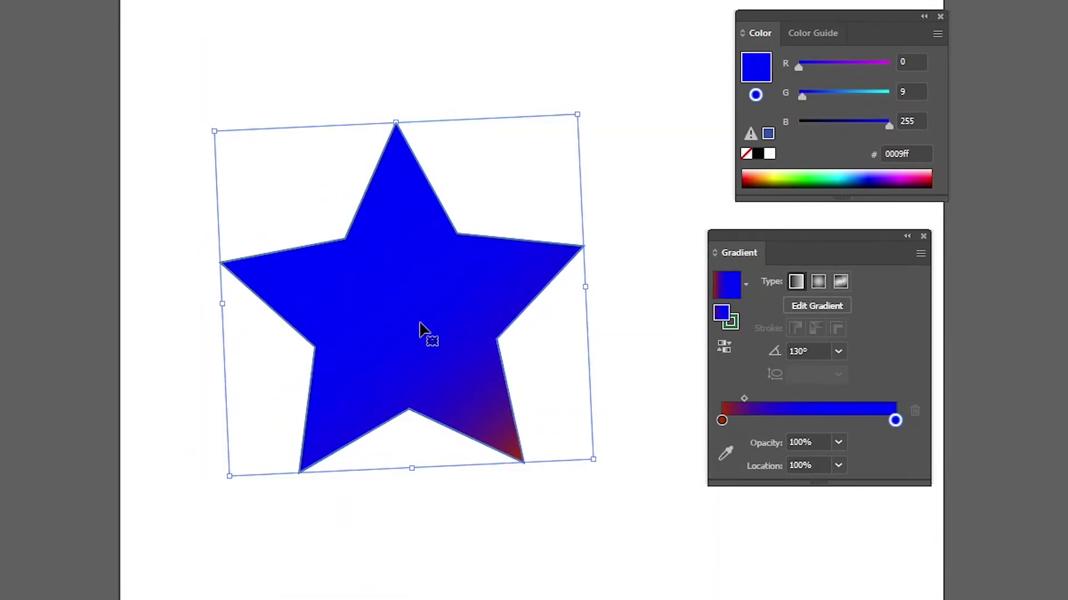
pyautogui.click(843, 282)
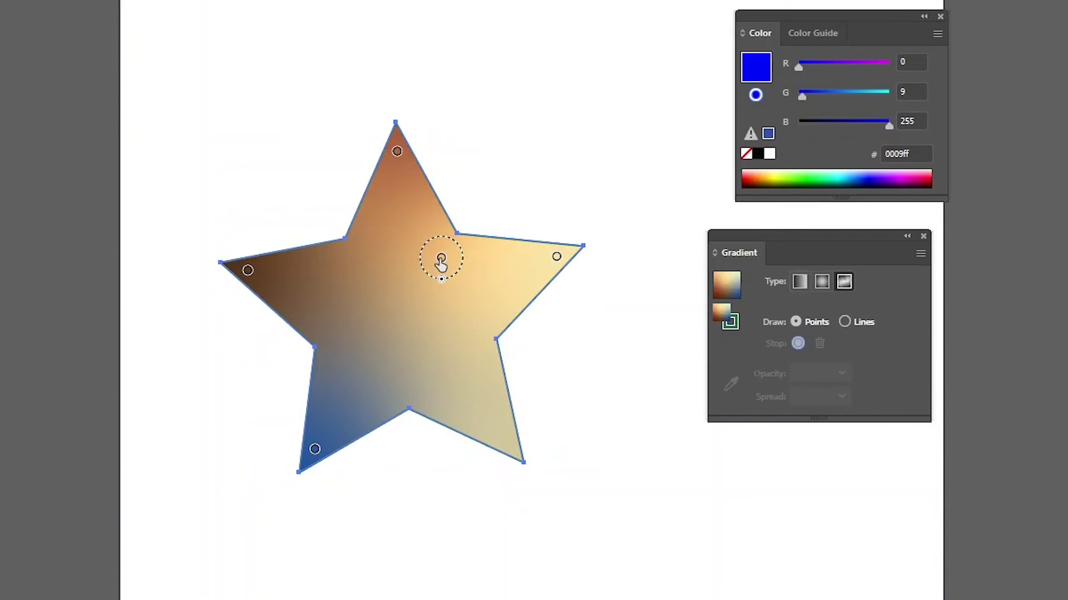
pyautogui.moveTo(441, 259); pyautogui.dragTo(453, 334)
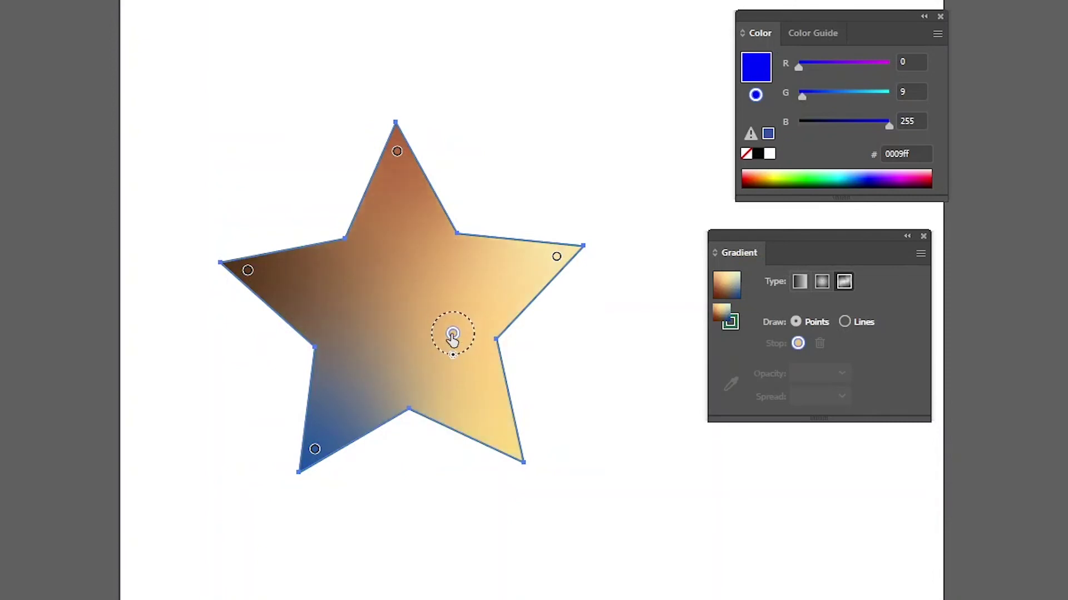
pyautogui.moveTo(248, 270); pyautogui.dragTo(366, 290)
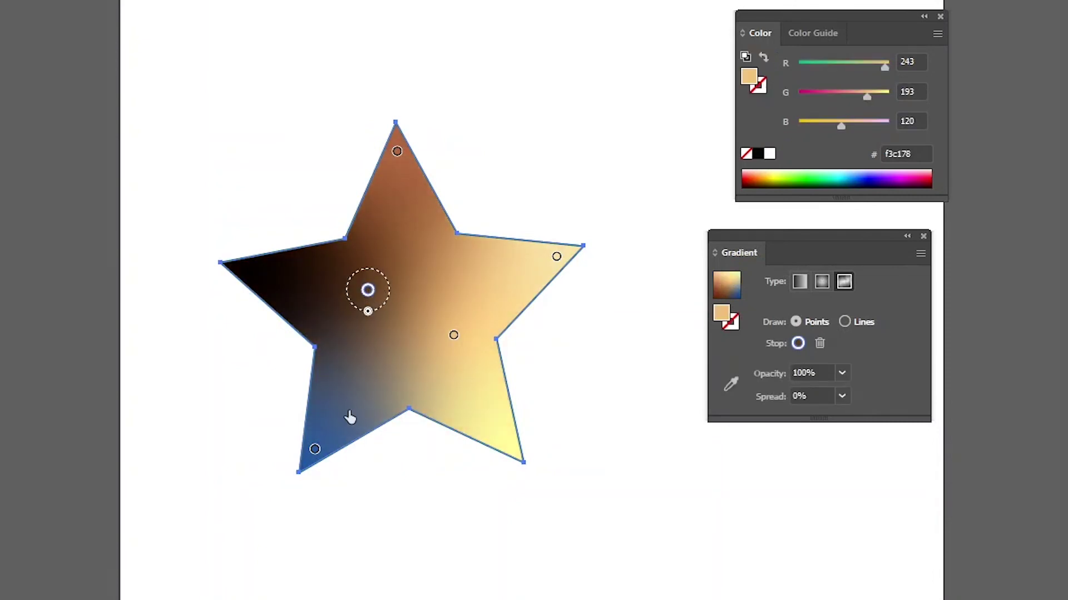
pyautogui.click(315, 449)
pyautogui.moveTo(315, 449); pyautogui.dragTo(400, 250)
pyautogui.moveTo(412, 302); pyautogui.dragTo(381, 312)
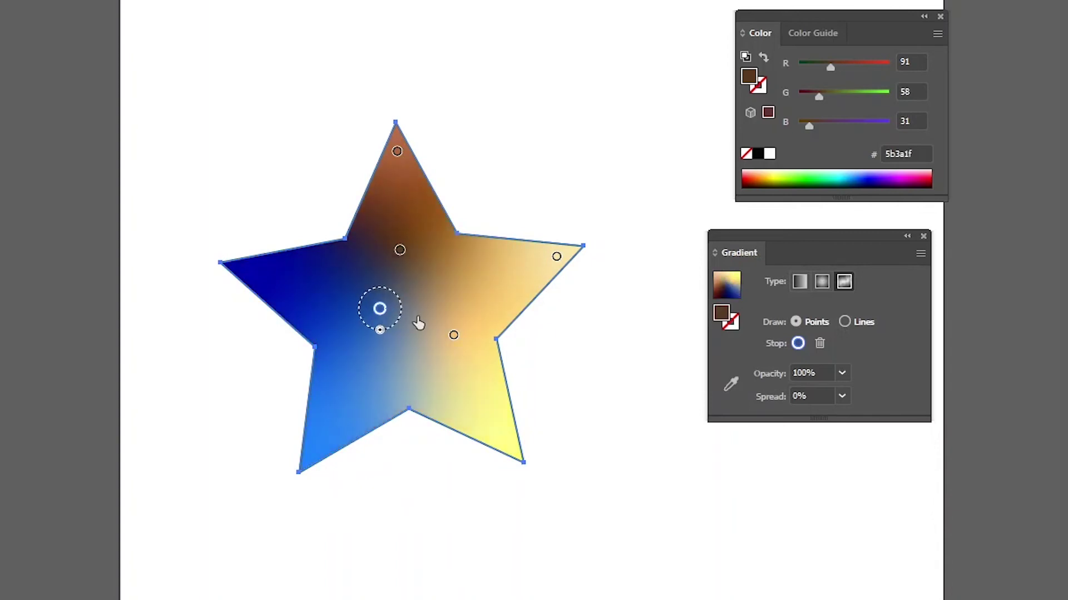
# Recolour the freeform gradient point at the star's centre red-orange and the point just above it blue (1500d4)
pyautogui.click(400, 252)
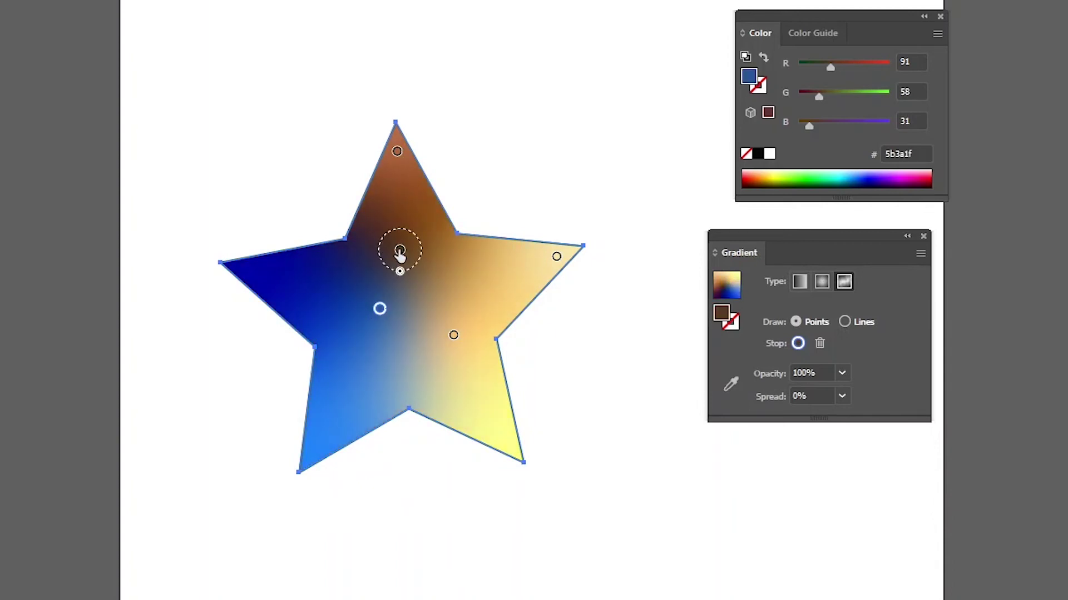
pyautogui.doubleClick(400, 251)
pyautogui.click(333, 424)
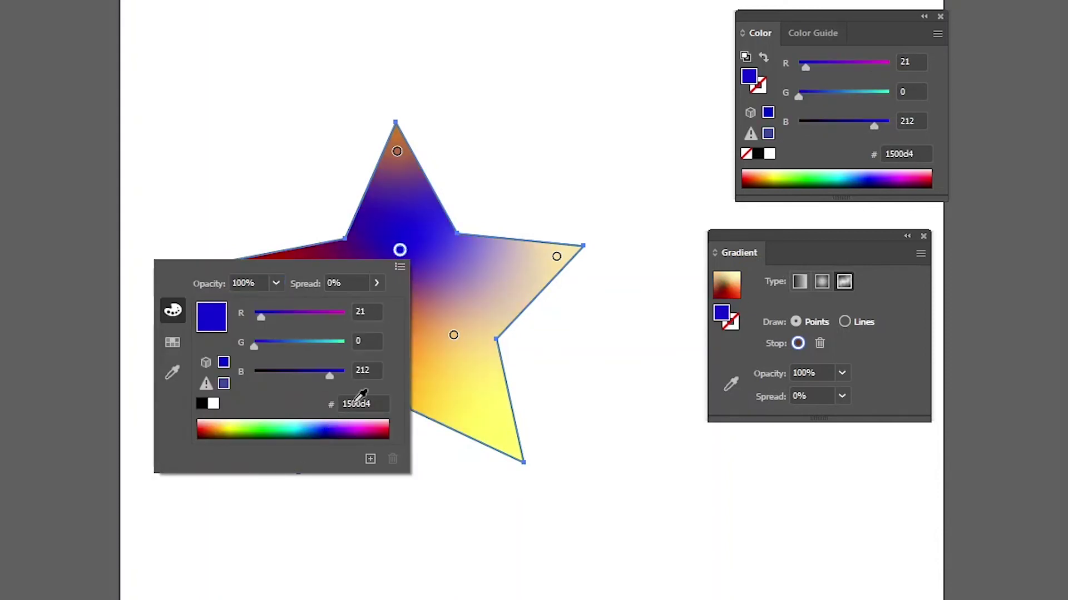
pyautogui.click(412, 252)
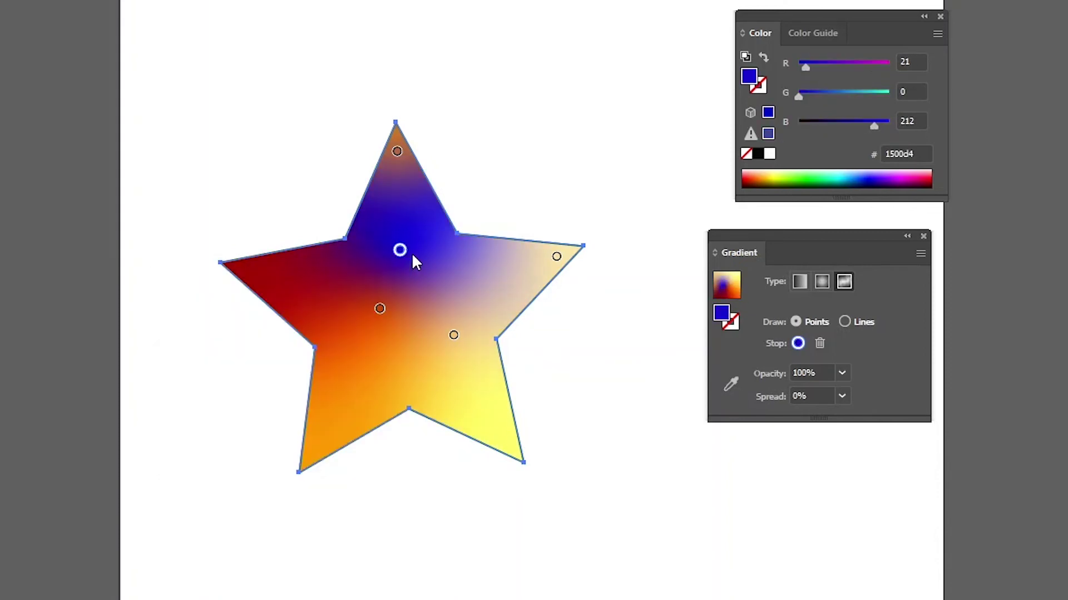
# Recolour the lower-right inner gradient point of the star yellow (e8ff3f) and leave gradient editing
pyautogui.doubleClick(454, 336)
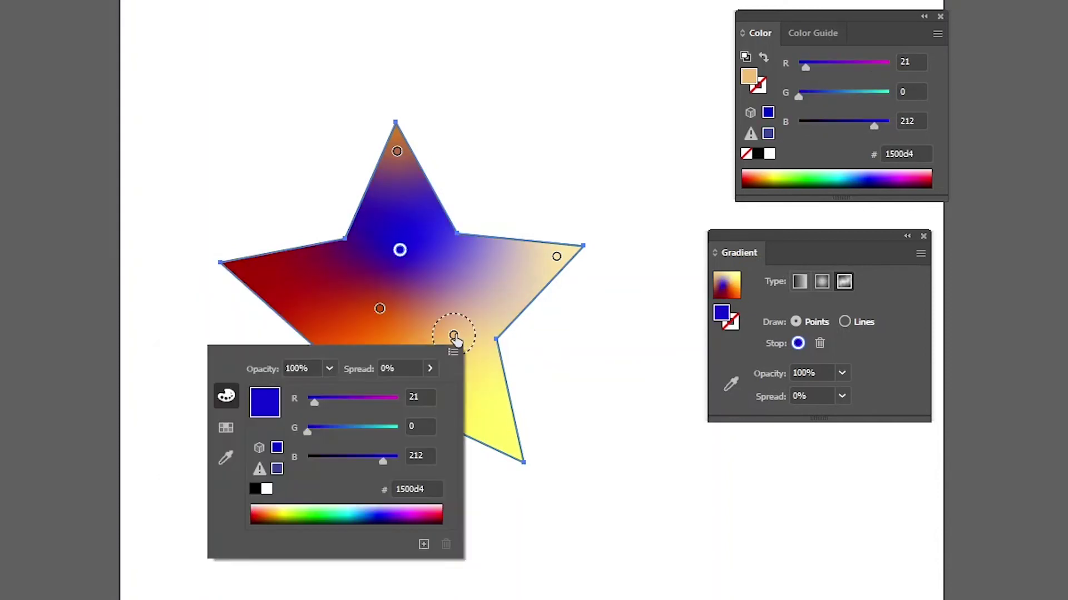
pyautogui.click(288, 509)
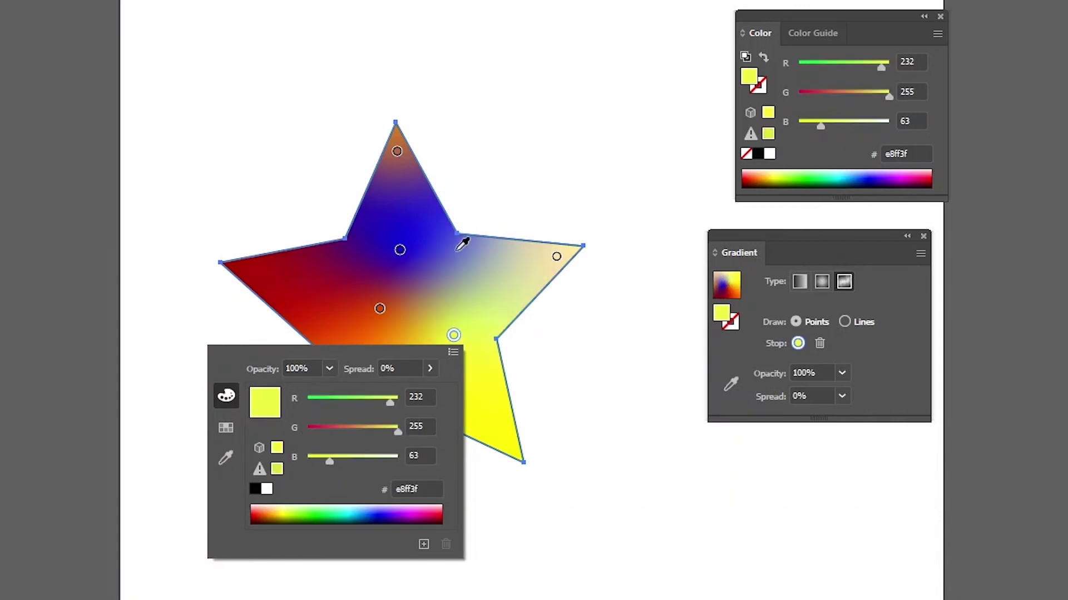
pyautogui.press('v')
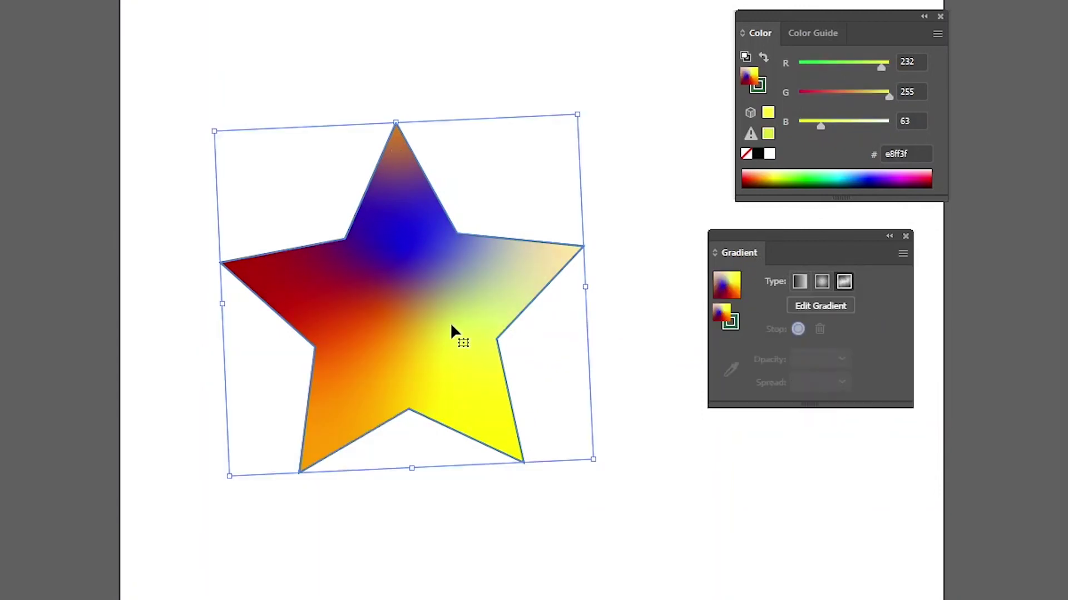
# Reopen the star's freeform gradient for editing and enlarge the spread of the blue colour point
pyautogui.click(820, 306)
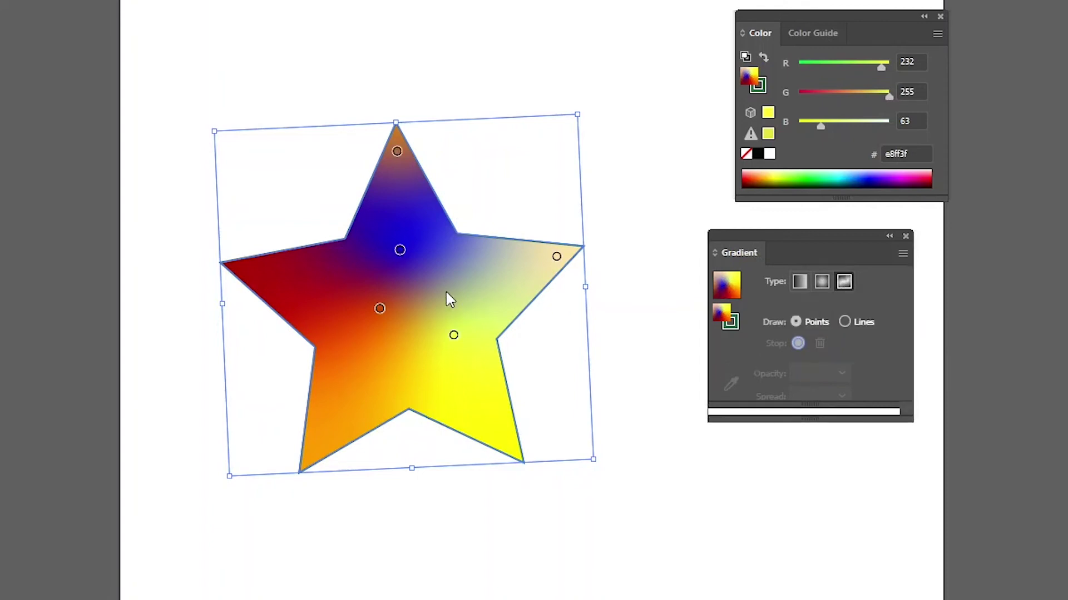
pyautogui.moveTo(401, 254)
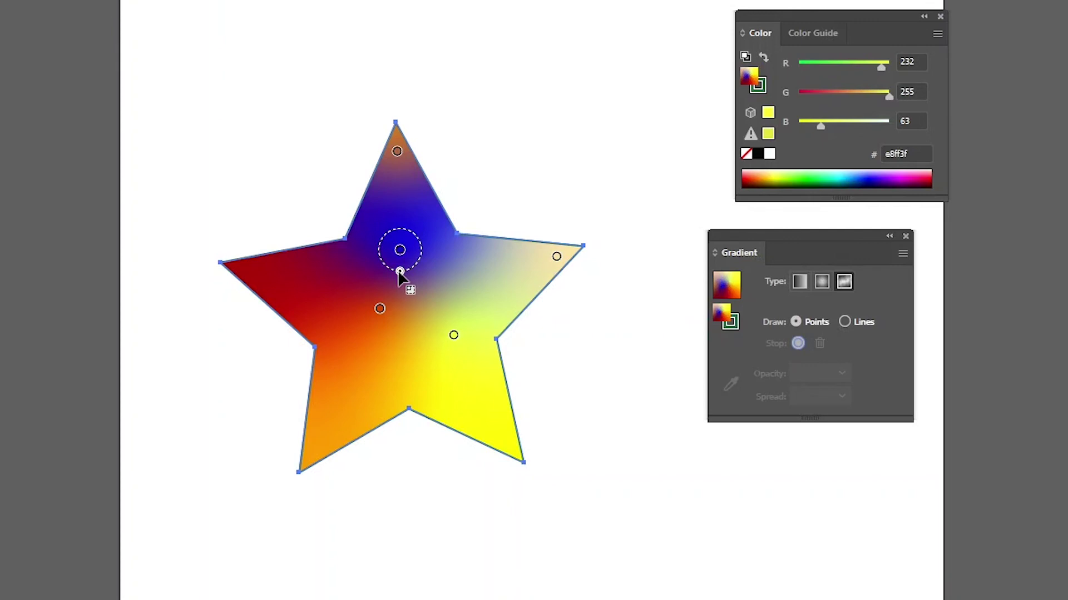
pyautogui.moveTo(400, 273); pyautogui.dragTo(414, 291)
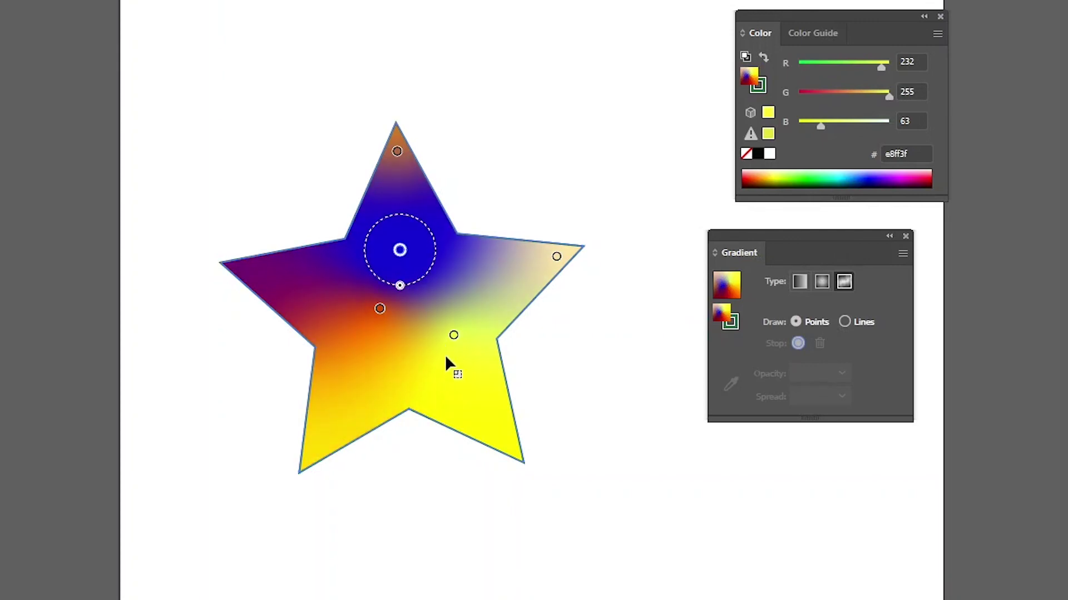
pyautogui.click(380, 308)
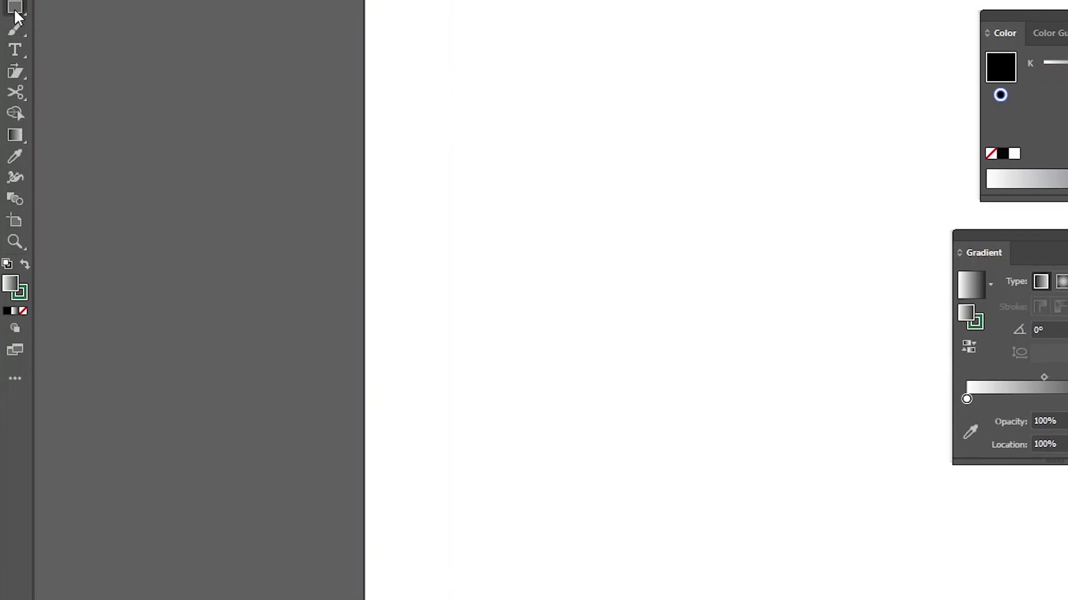
# Draw a wide rectangle with a white-to-black linear gradient and shift its midpoint toward the black end using the Gradient tool
pyautogui.moveTo(449, 89)
pyautogui.mouseDown()
pyautogui.moveTo(615, 184)
pyautogui.moveTo(879, 371)
pyautogui.moveTo(909, 325)
pyautogui.mouseUp()
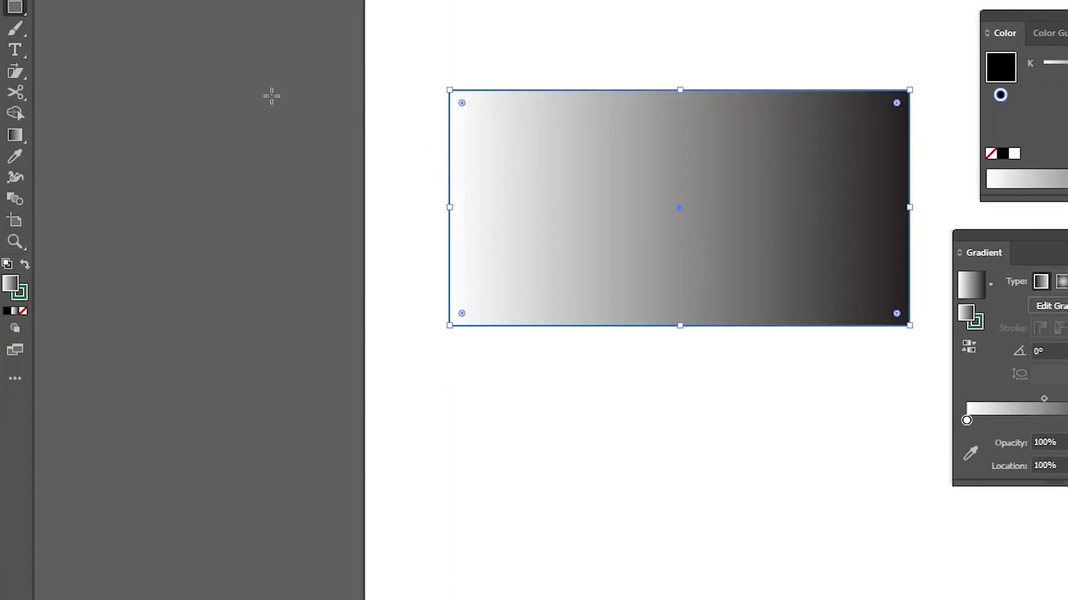
pyautogui.click(16, 138)
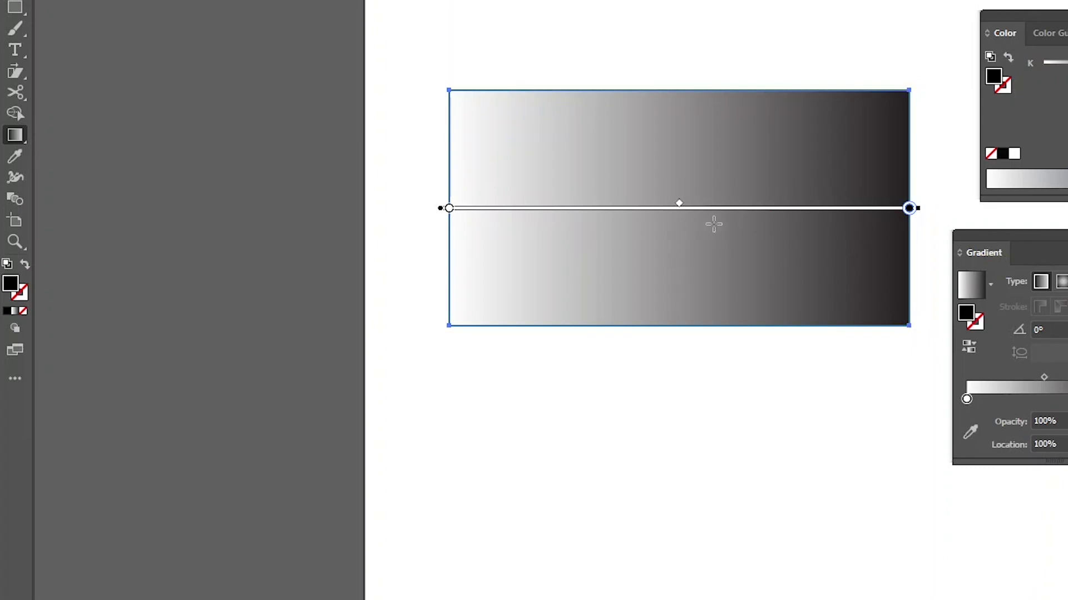
pyautogui.moveTo(680, 210)
pyautogui.mouseDown()
pyautogui.moveTo(784, 209)
pyautogui.moveTo(515, 195)
pyautogui.moveTo(796, 198)
pyautogui.mouseUp()
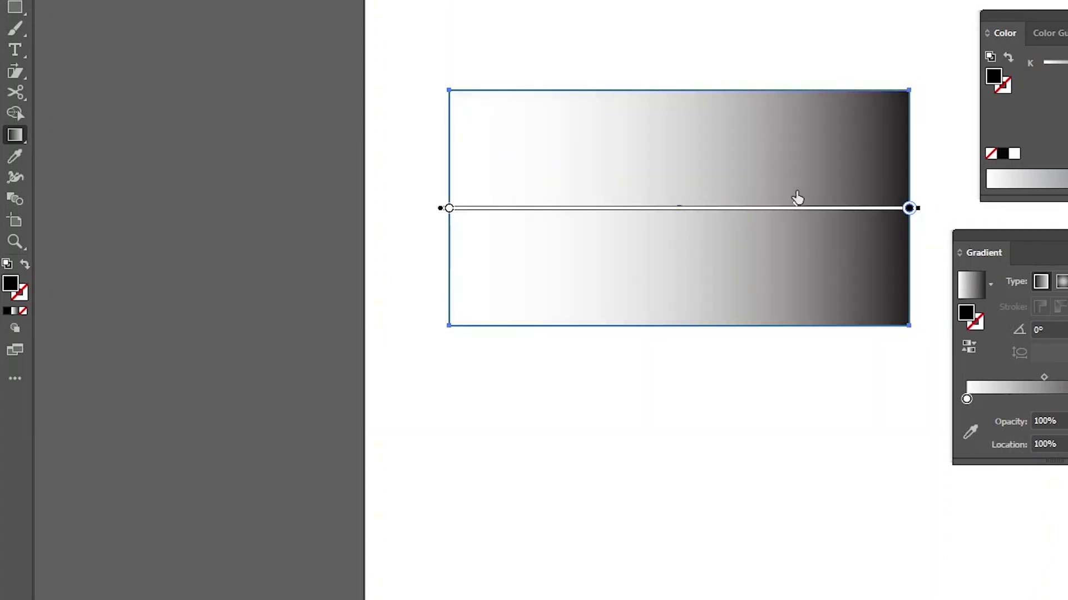
pyautogui.click(755, 374)
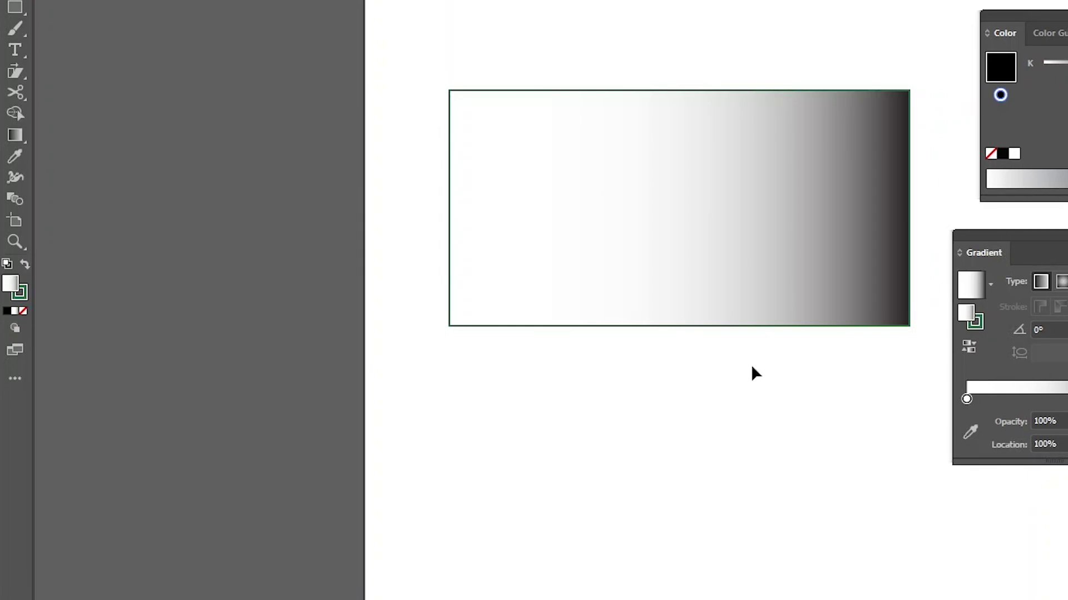